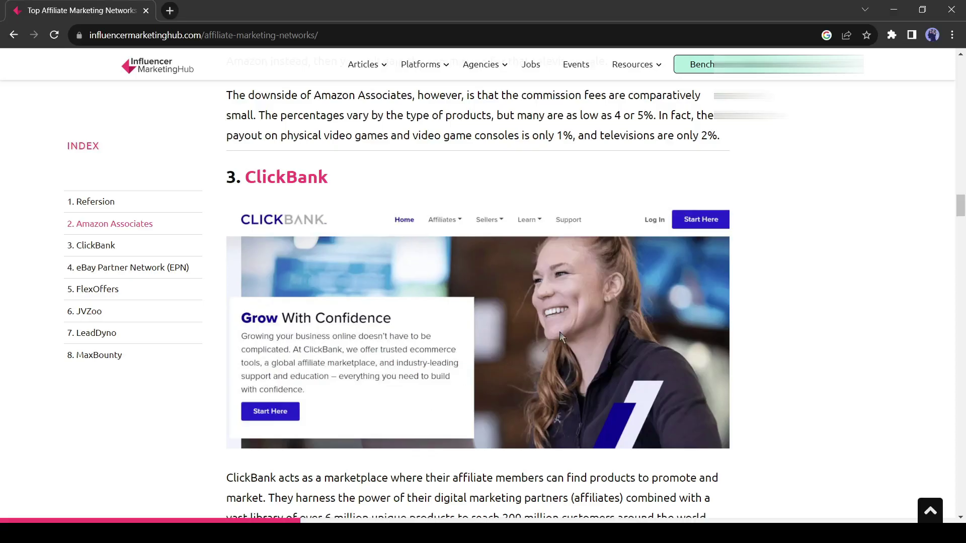
Step: Look through the affiliate network descriptions in the article, from ClickBank down to MaxBounty
{"action": "scroll", "coordinate": [664, 343], "scroll_direction": "down", "scroll_amount": 20}
{"action": "scroll", "coordinate": [669, 346], "scroll_direction": "down", "scroll_amount": 20}
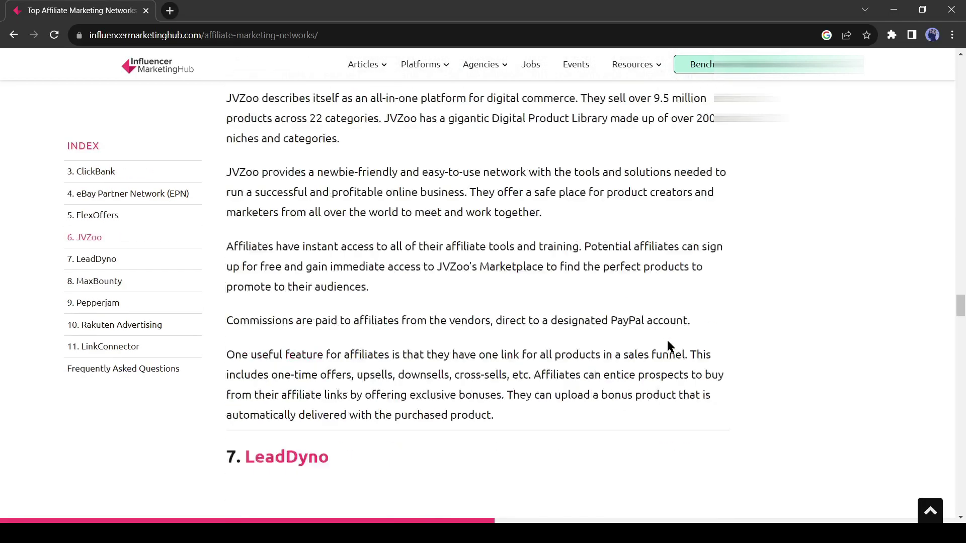
{"action": "scroll", "coordinate": [668, 342], "scroll_direction": "down", "scroll_amount": 15}
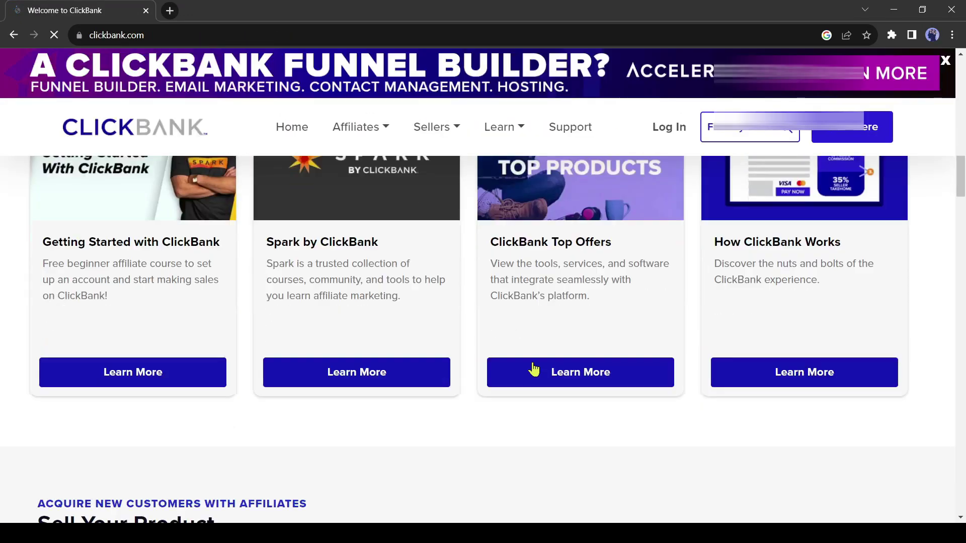
{"action": "scroll", "coordinate": [534, 369], "scroll_direction": "down", "scroll_amount": 12}
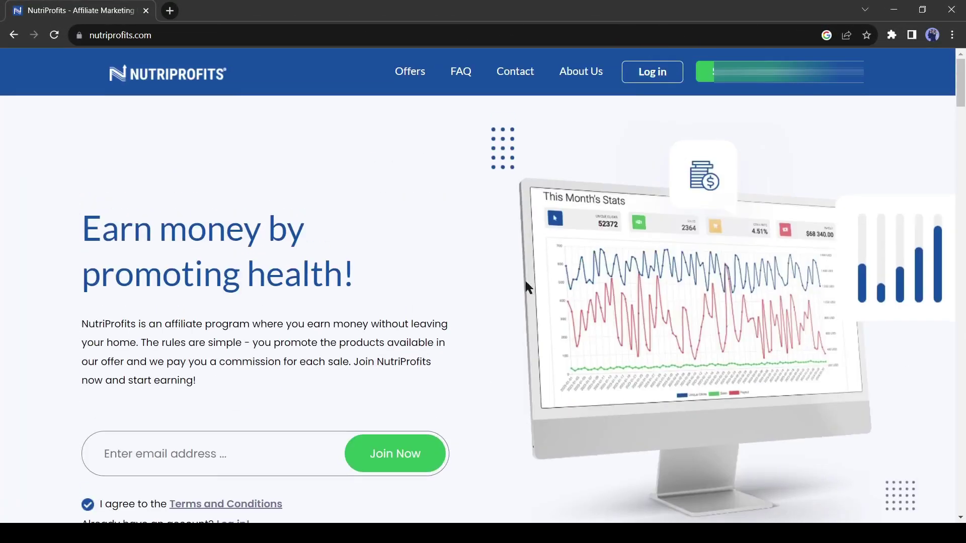
Step: Open the NutriProfits account registration form and look over its required fields
{"action": "left_click", "coordinate": [724, 70]}
{"action": "scroll", "coordinate": [472, 370], "scroll_direction": "down", "scroll_amount": 5}
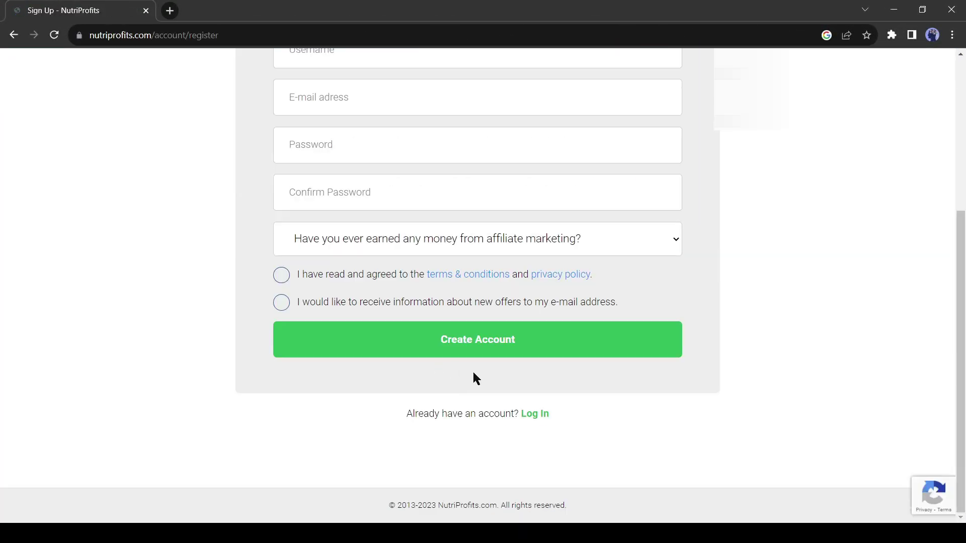
{"action": "scroll", "coordinate": [684, 304], "scroll_direction": "up", "scroll_amount": 5}
{"action": "left_click", "coordinate": [798, 71]}
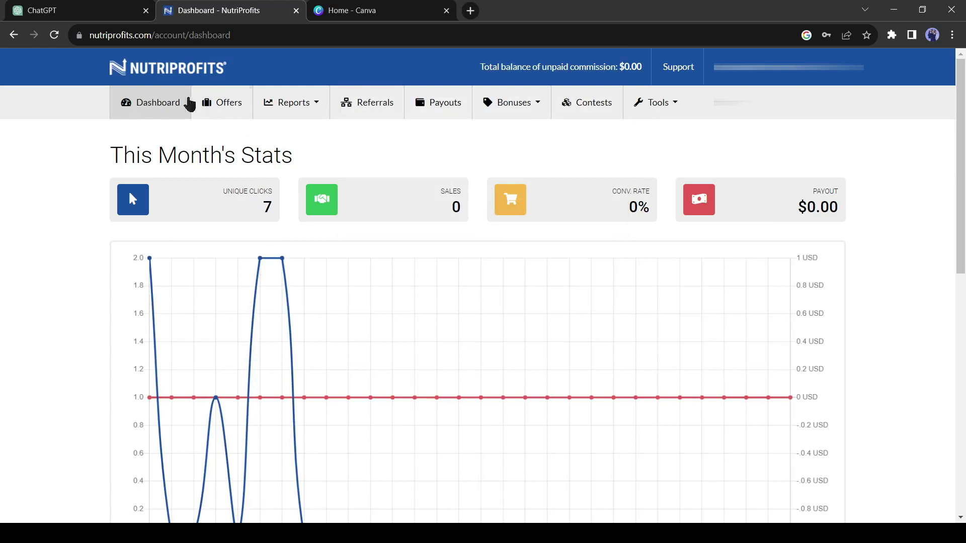
Step: Open the NutriProfits offers list and set its category filter to Weight Loss
{"action": "left_click", "coordinate": [232, 104]}
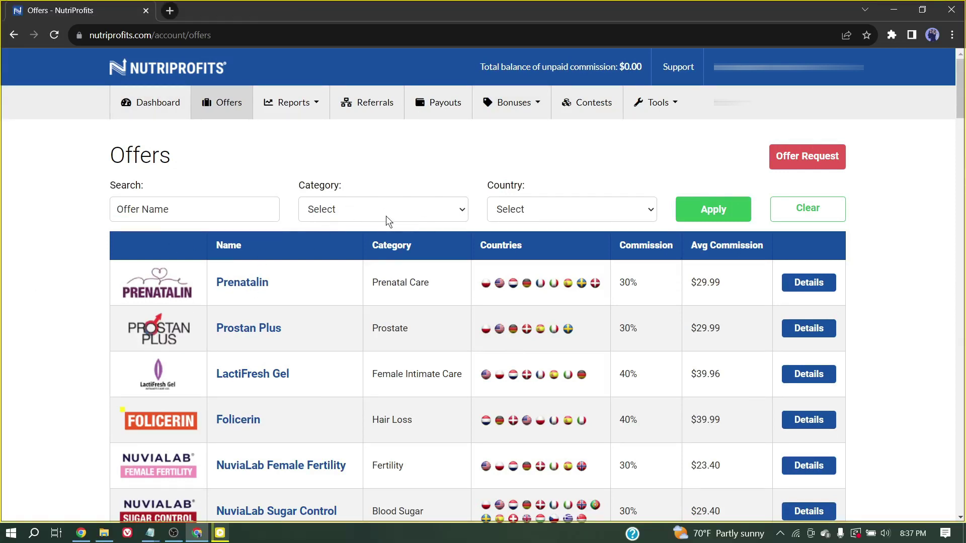
{"action": "left_click", "coordinate": [389, 210]}
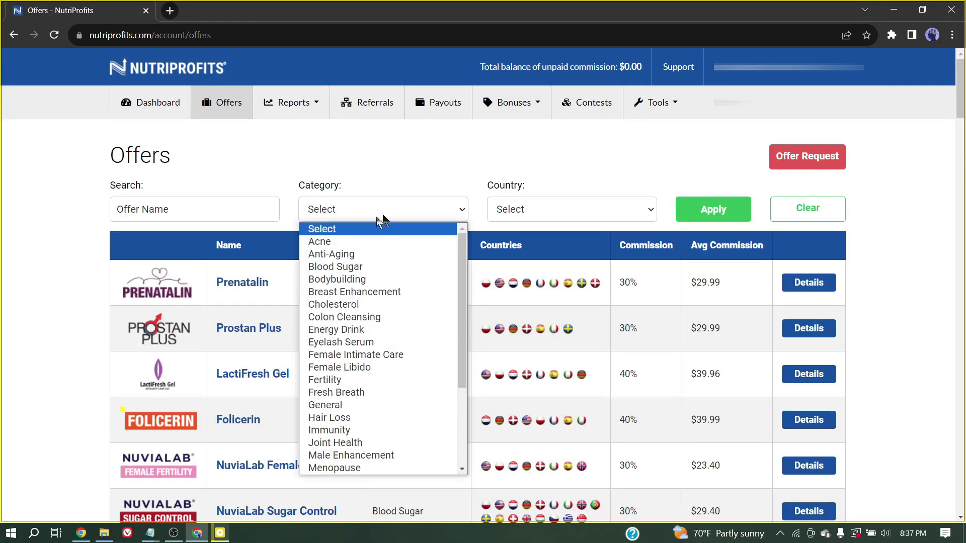
{"action": "scroll", "coordinate": [412, 288], "scroll_direction": "down", "scroll_amount": 5}
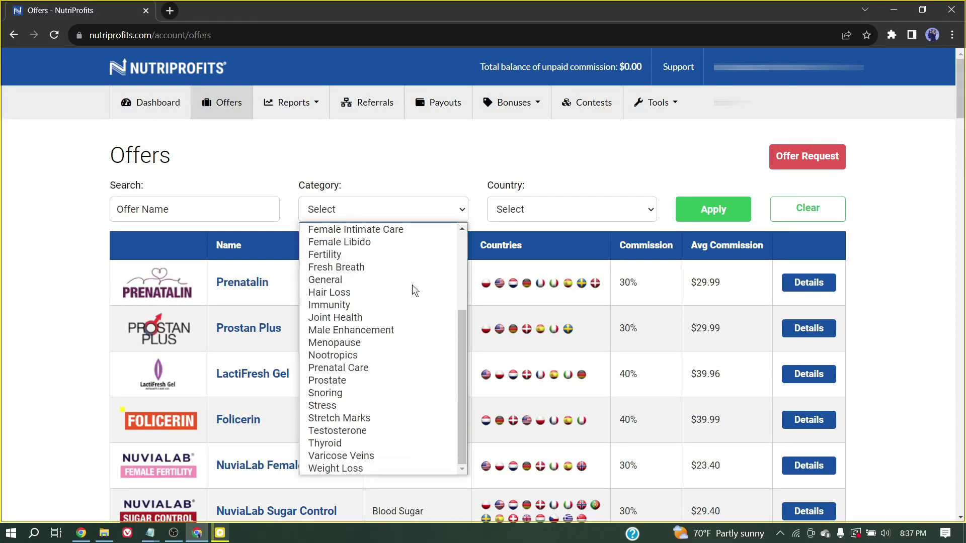
{"action": "scroll", "coordinate": [383, 237], "scroll_direction": "up", "scroll_amount": 1}
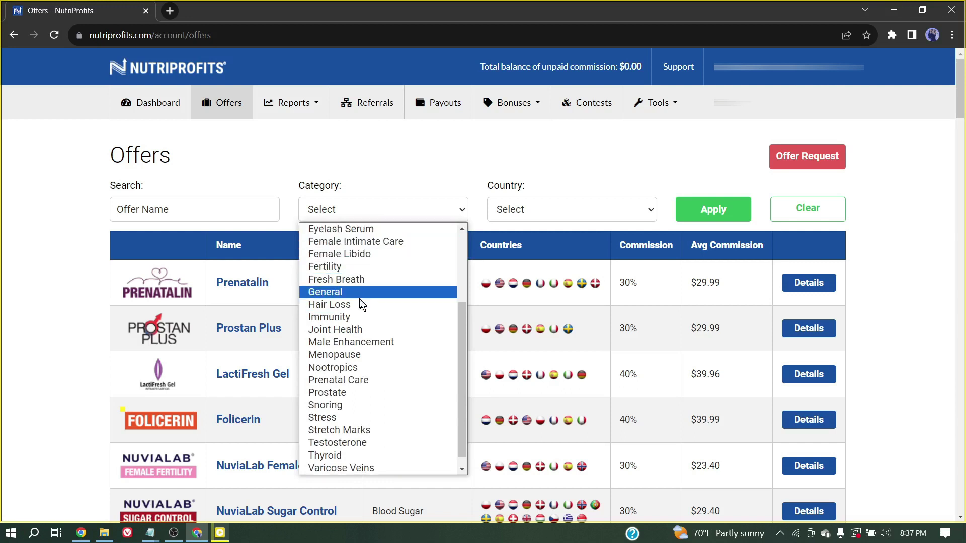
{"action": "scroll", "coordinate": [358, 300], "scroll_direction": "down", "scroll_amount": 1}
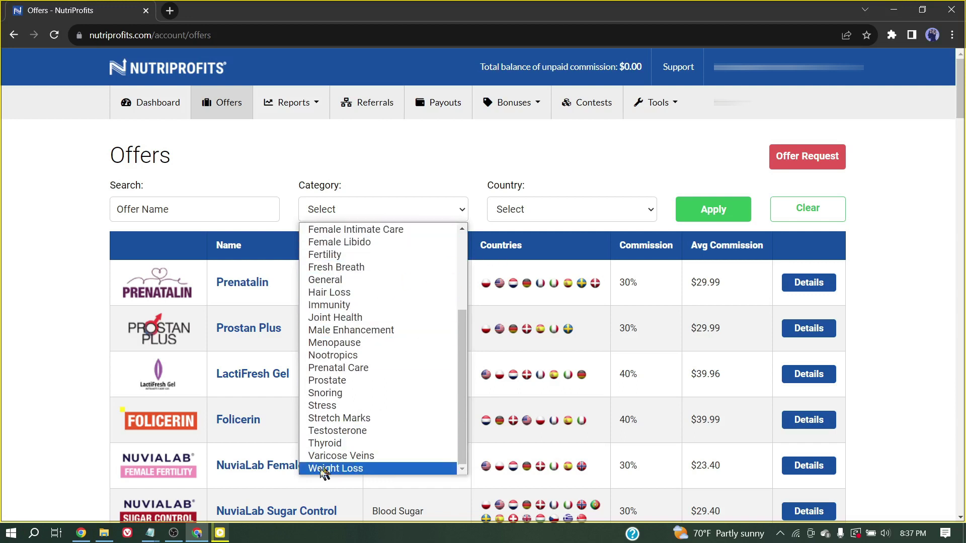
{"action": "left_click", "coordinate": [372, 469]}
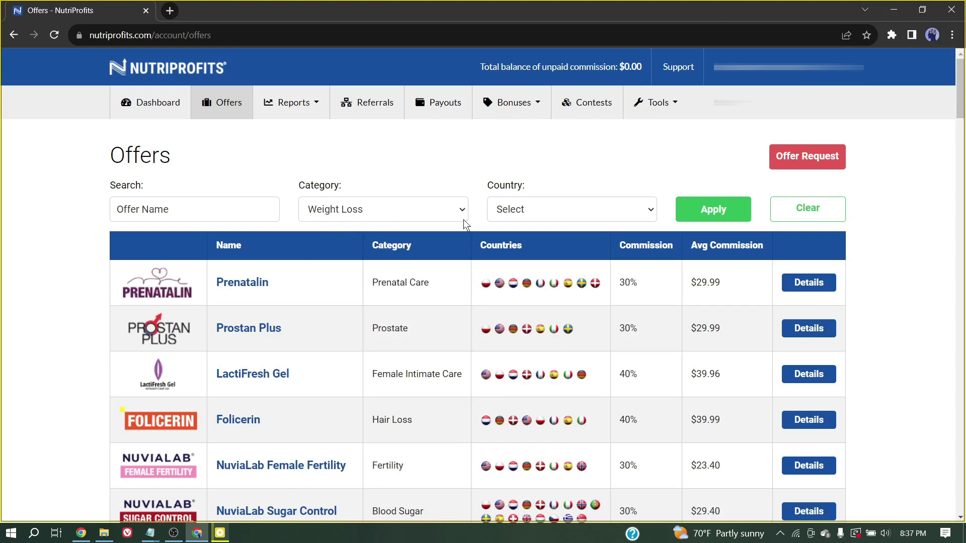
Step: Check the available country choices without picking one and apply the Weight Loss filter to the offers
{"action": "left_click", "coordinate": [538, 216]}
{"action": "scroll", "coordinate": [552, 261], "scroll_direction": "down", "scroll_amount": 5}
{"action": "scroll", "coordinate": [552, 261], "scroll_direction": "up", "scroll_amount": 5}
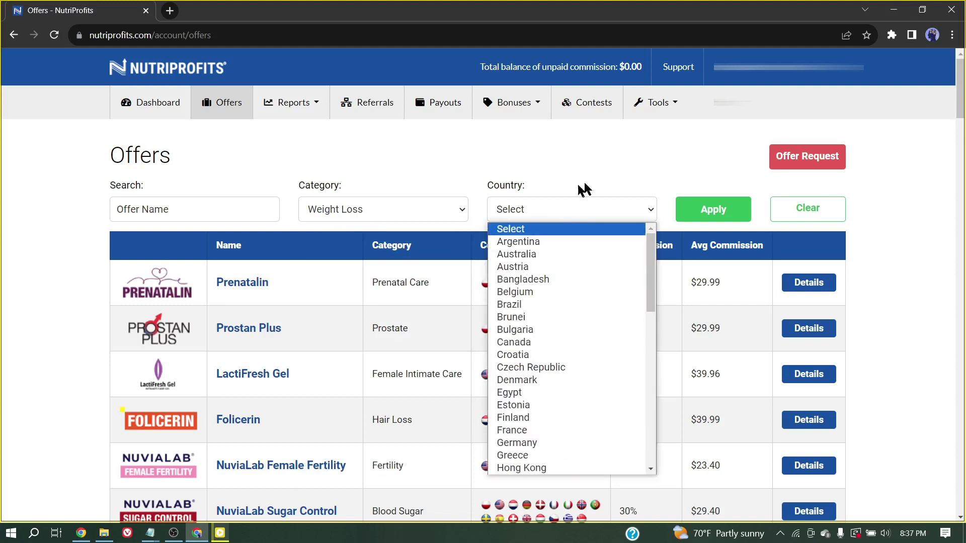
{"action": "left_click", "coordinate": [664, 179]}
{"action": "left_click", "coordinate": [715, 213]}
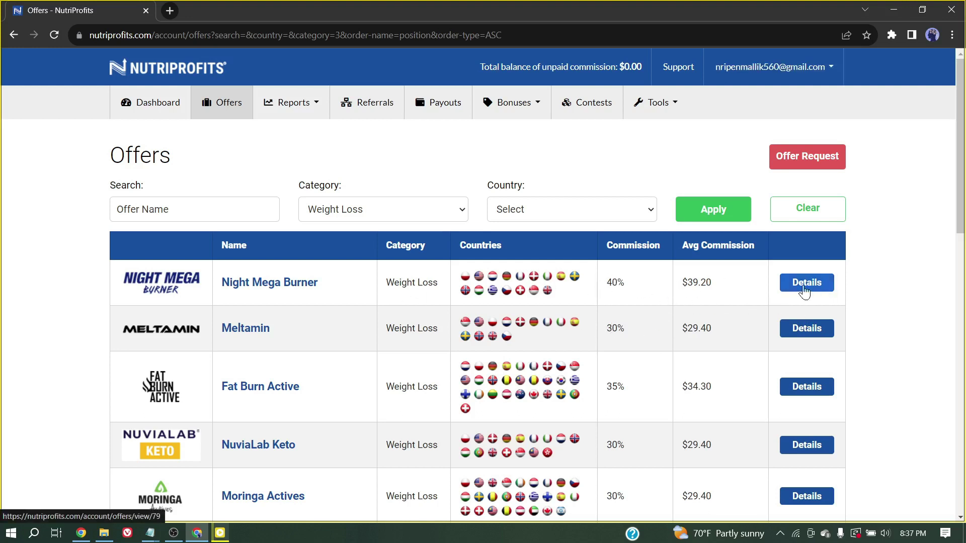
Step: Open the Night Mega Burner offer details and examine its commission, conversion rate and country-specific affiliate links
{"action": "left_click", "coordinate": [805, 284]}
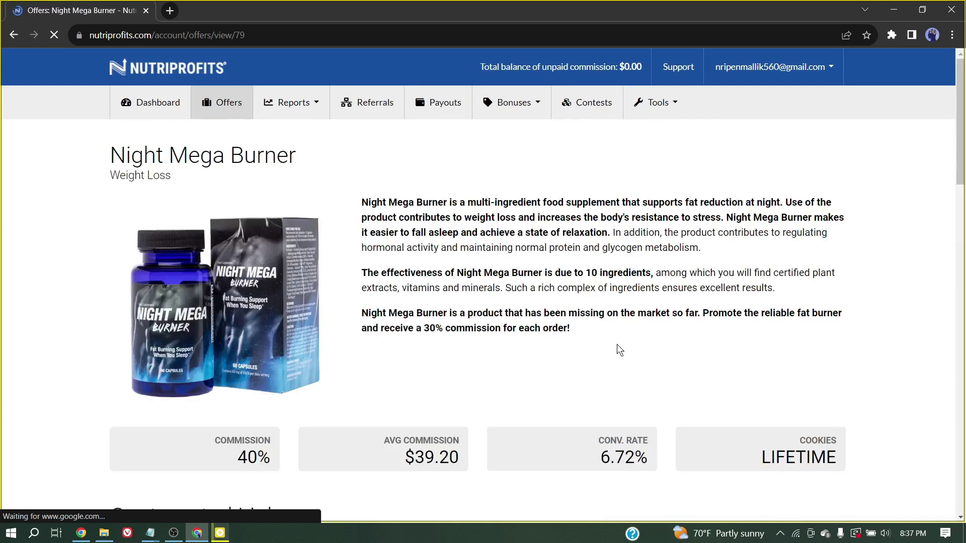
{"action": "left_click_drag", "start_coordinate": [601, 459], "coordinate": [645, 459]}
{"action": "left_click", "coordinate": [616, 458]}
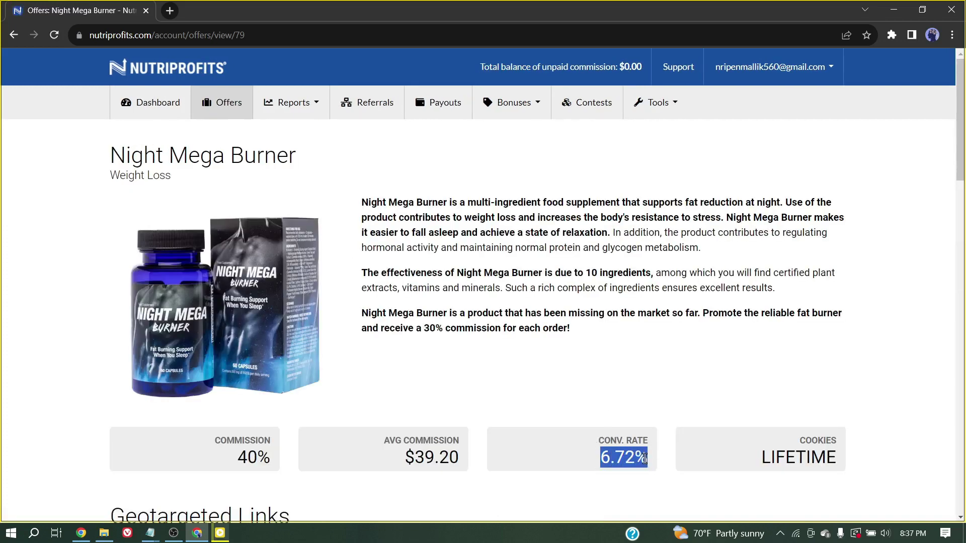
{"action": "left_click", "coordinate": [518, 457]}
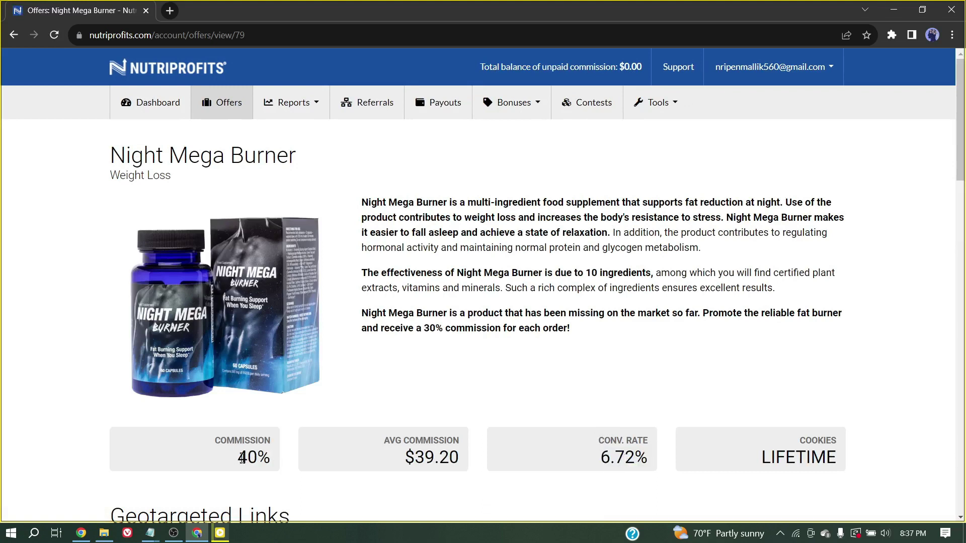
{"action": "scroll", "coordinate": [647, 413], "scroll_direction": "down", "scroll_amount": 5}
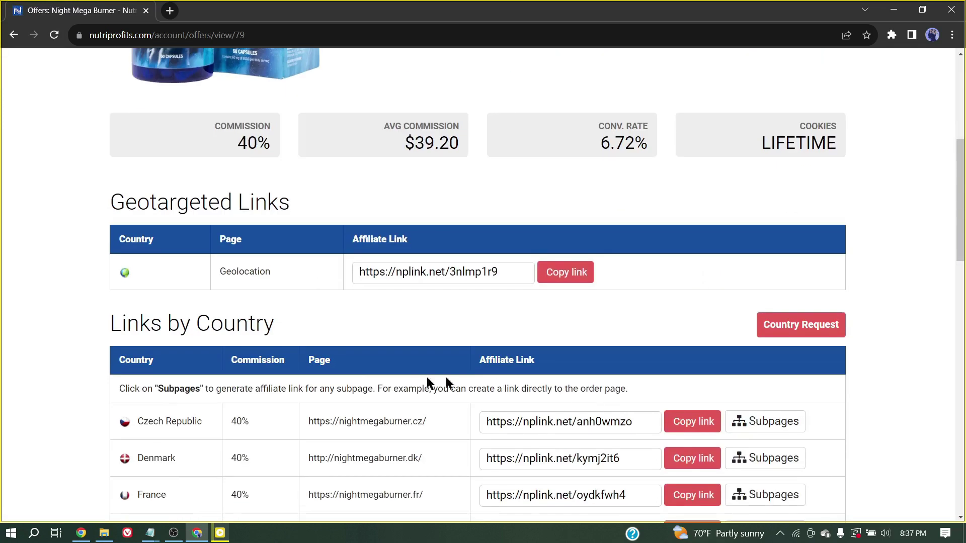
{"action": "scroll", "coordinate": [254, 380], "scroll_direction": "down", "scroll_amount": 13}
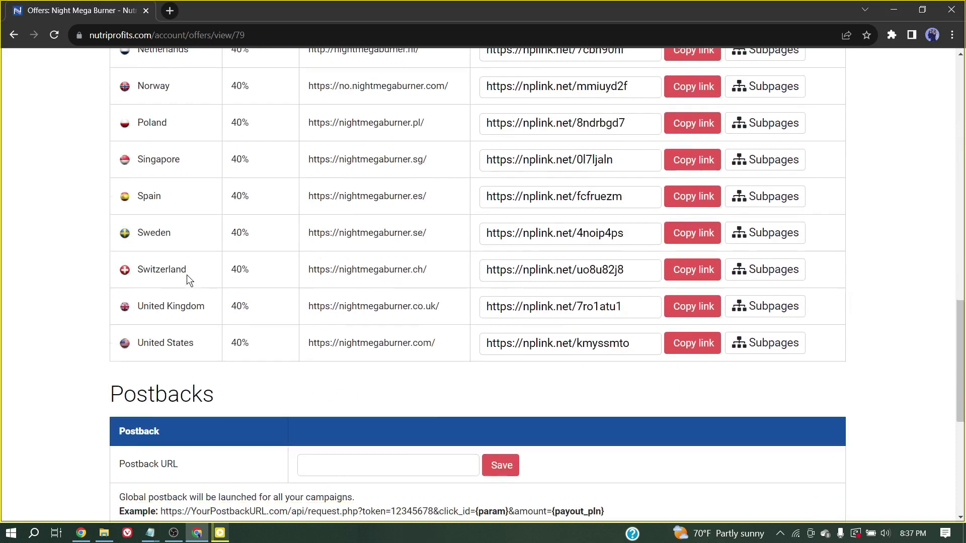
{"action": "scroll", "coordinate": [238, 293], "scroll_direction": "up", "scroll_amount": 17}
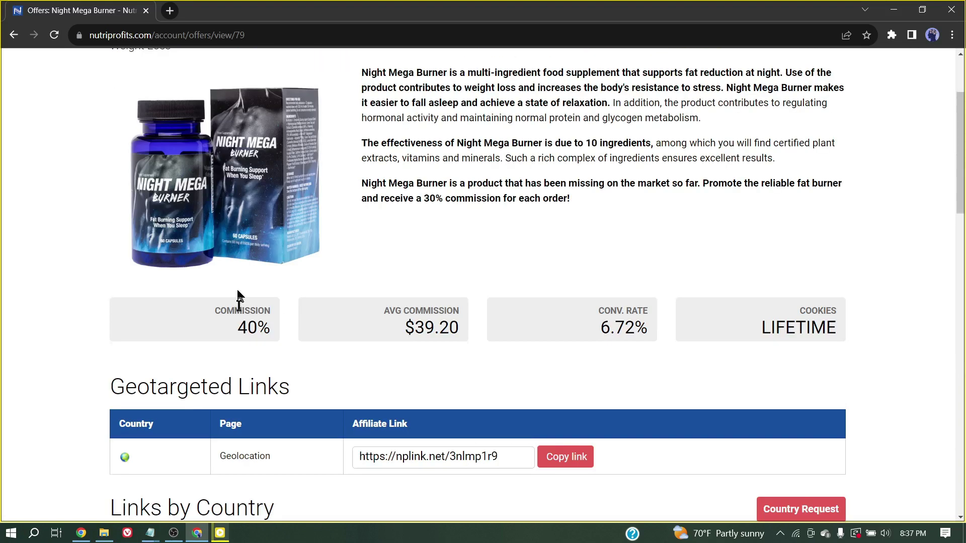
Step: Copy the geotargeted affiliate link for Night Mega Burner and look over the links by country
{"action": "left_click", "coordinate": [575, 464]}
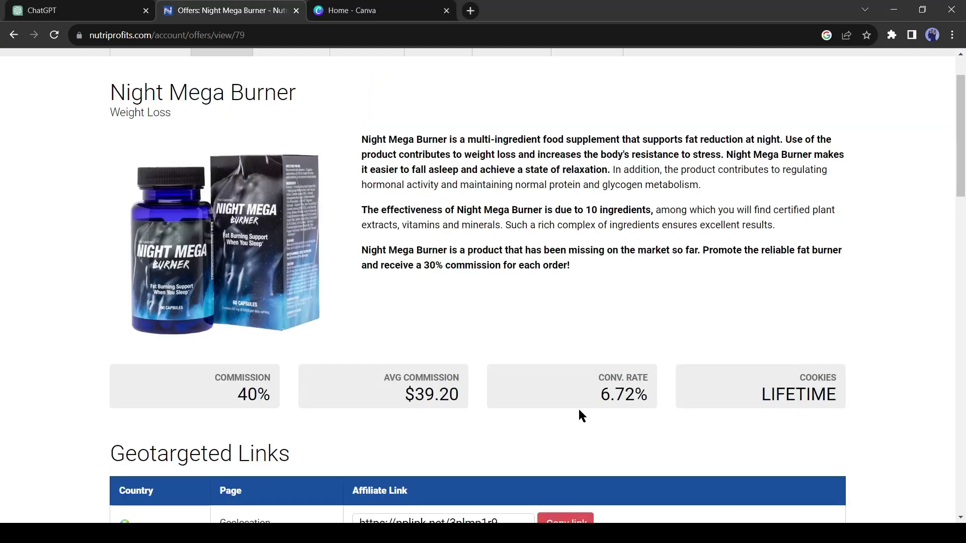
{"action": "scroll", "coordinate": [578, 408], "scroll_direction": "down", "scroll_amount": 6}
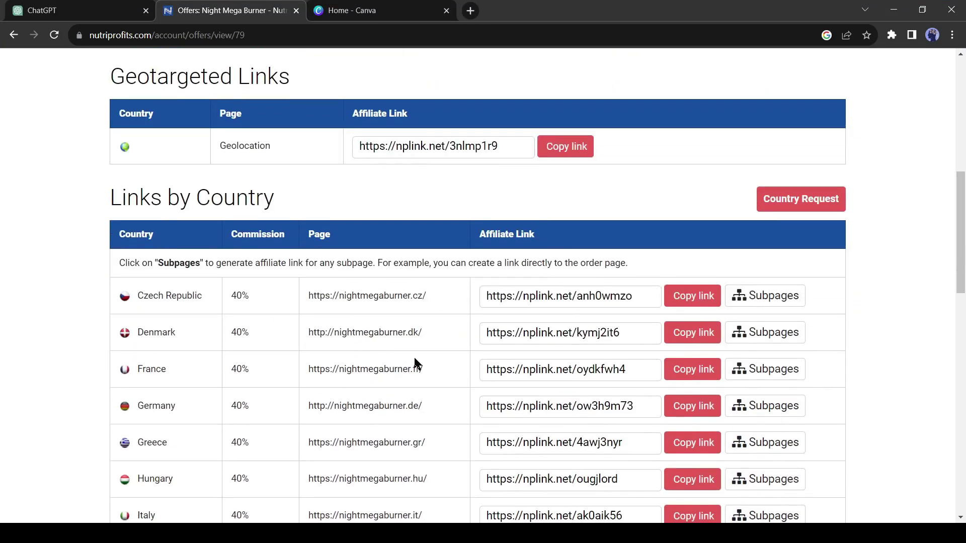
{"action": "scroll", "coordinate": [415, 362], "scroll_direction": "up", "scroll_amount": 9}
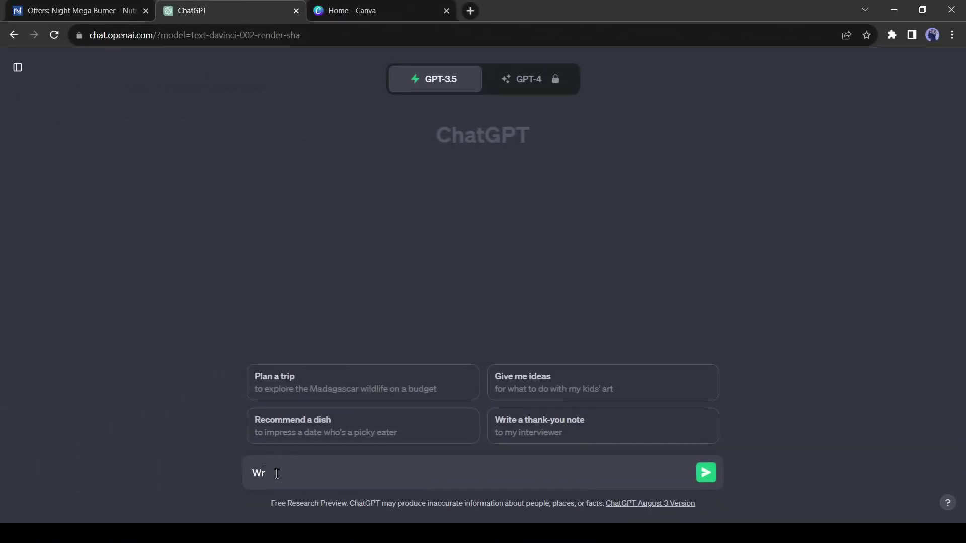
Step: Send ChatGPT the prompt "Write 10 weight loss tips"
{"action": "key", "text": "BackSpace"}
{"action": "key", "text": "BackSpace"}
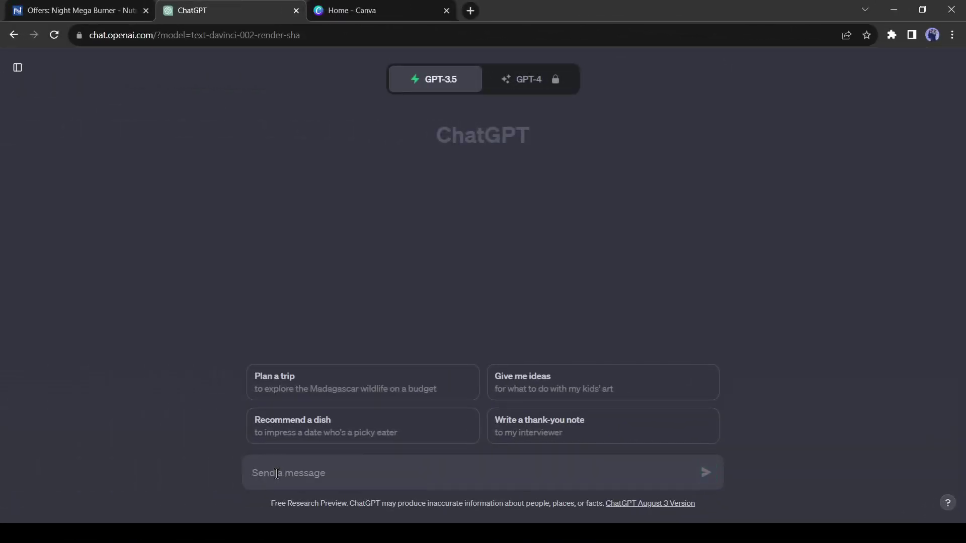
{"action": "type", "text": "Write 10 weight loss tips"}
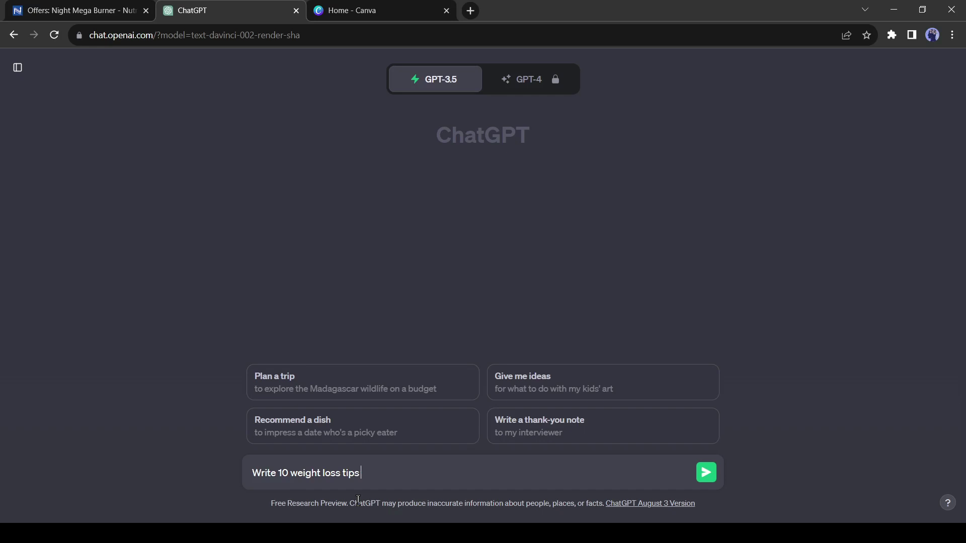
{"action": "key", "text": "Return"}
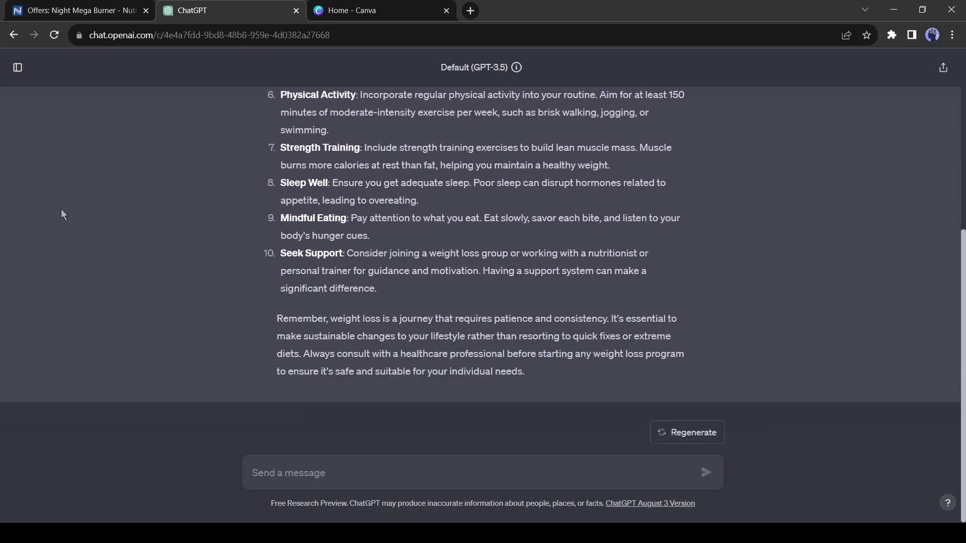
Step: Ask for additional weight loss tips with the follow-up message "20 more"
{"action": "type", "text": "10 mo"}
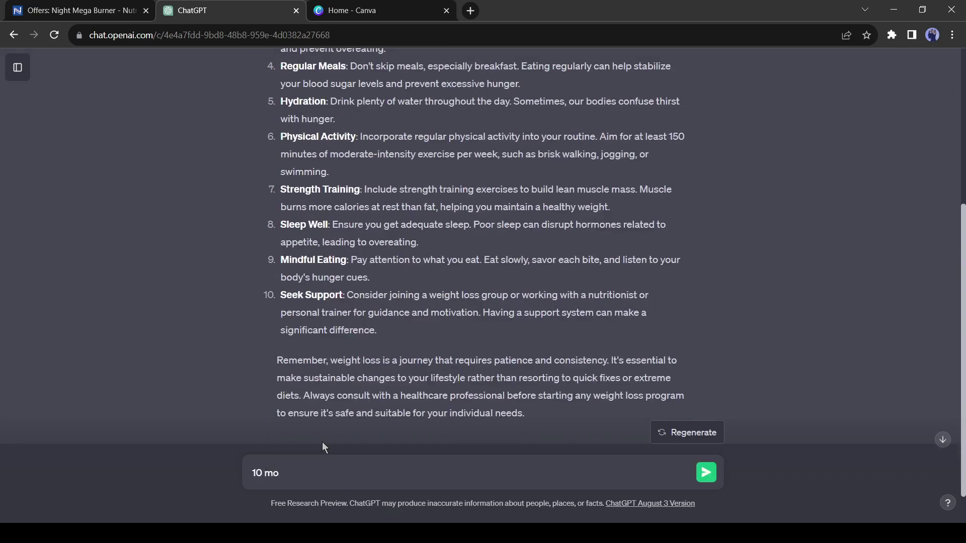
{"action": "key", "text": "BackSpace"}
{"action": "key", "text": "BackSpace"}
{"action": "key", "text": "BackSpace"}
{"action": "key", "text": "BackSpace"}
{"action": "key", "text": "BackSpace"}
{"action": "type", "text": "20 more"}
{"action": "key", "text": "Return"}
{"action": "scroll", "coordinate": [385, 416], "scroll_direction": "down", "scroll_amount": 5}
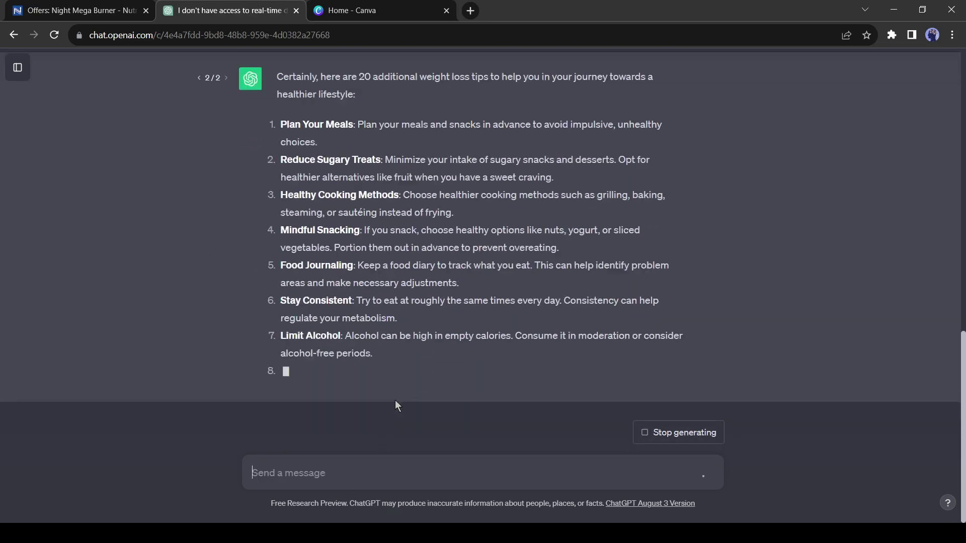
Step: Copy the first list of ten weight loss tips and paste it into the blank Google Sheets spreadsheet from cell A1
{"action": "scroll", "coordinate": [245, 232], "scroll_direction": "up", "scroll_amount": 10}
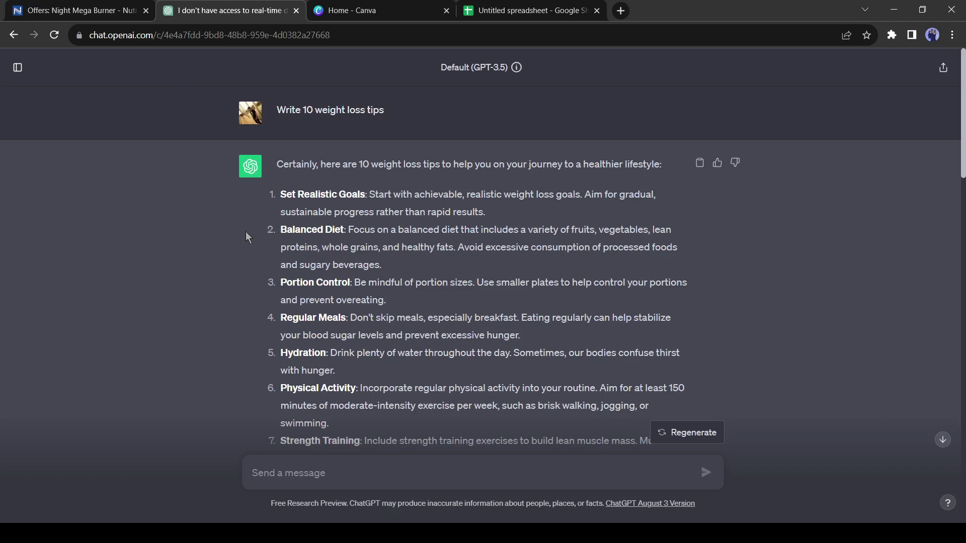
{"action": "left_click_drag", "start_coordinate": [281, 195], "coordinate": [322, 338]}
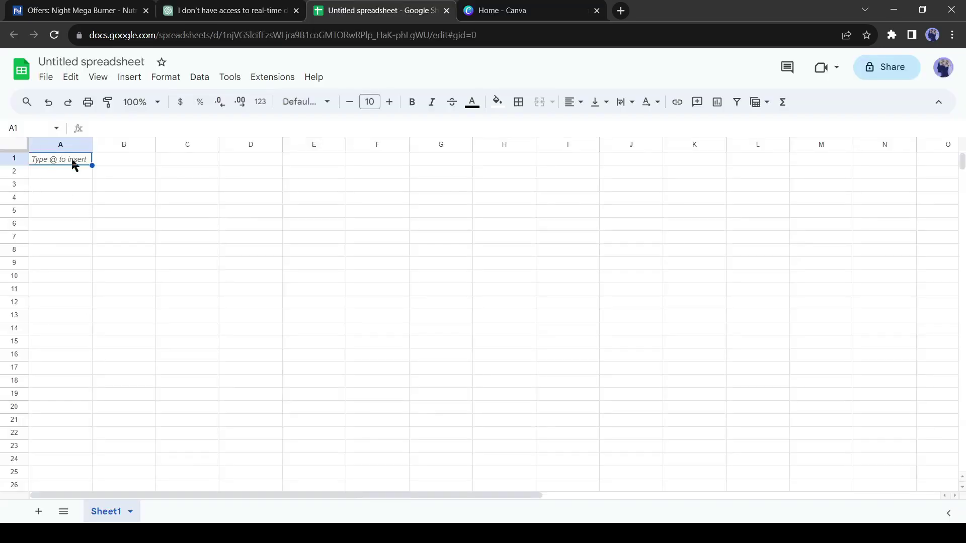
{"action": "right_click", "coordinate": [72, 163]}
{"action": "left_click", "coordinate": [118, 153]}
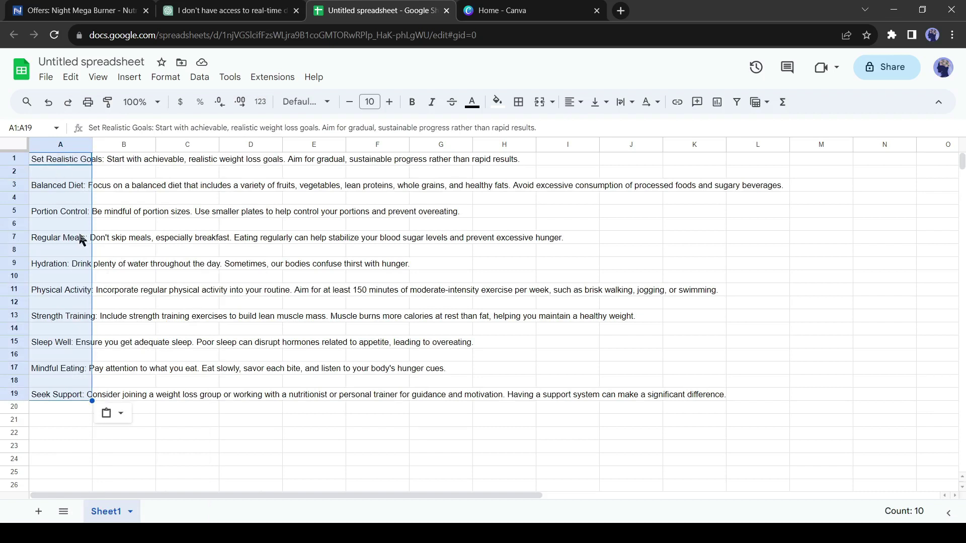
Step: Split column A's text into separate columns for tip titles and descriptions, using a colon as the custom separator
{"action": "key", "text": "ctrl+space"}
{"action": "left_click", "coordinate": [199, 77]}
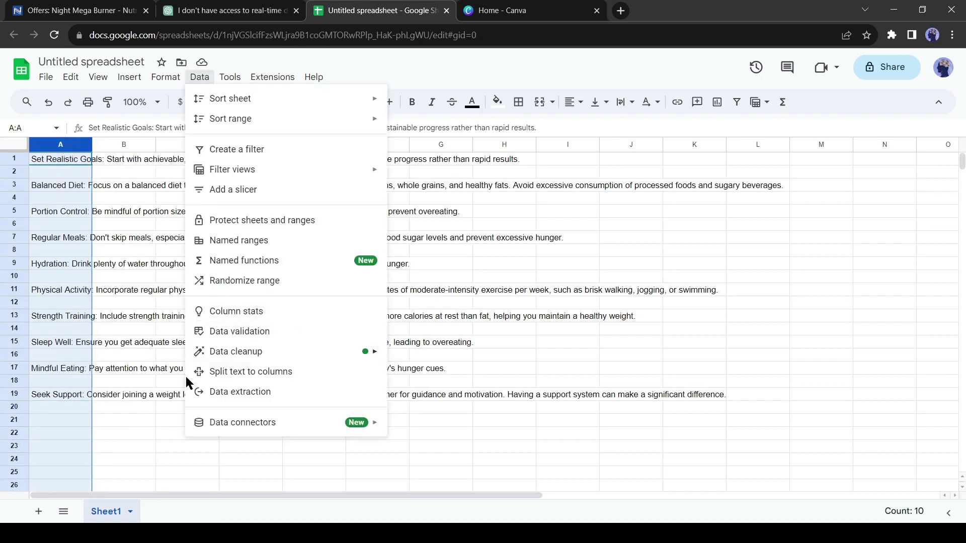
{"action": "left_click", "coordinate": [264, 375]}
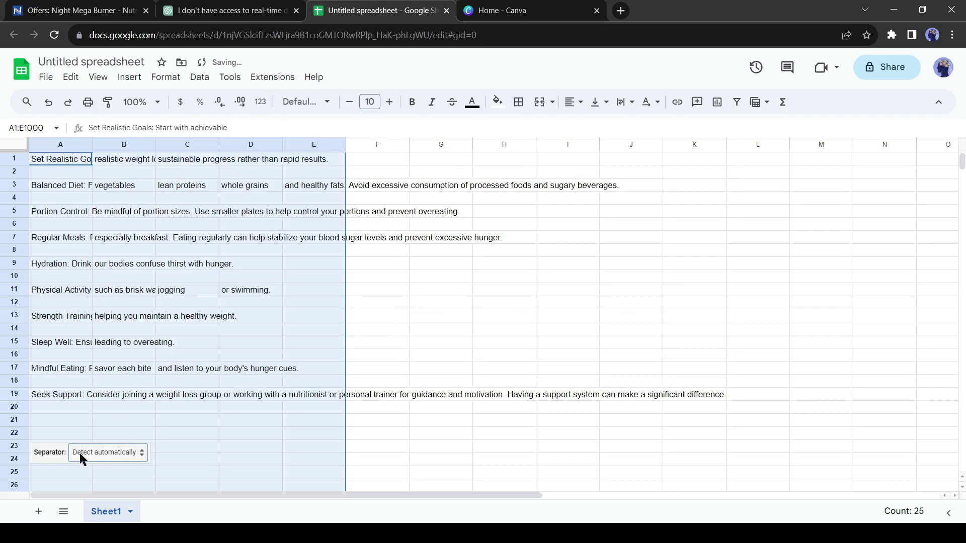
{"action": "left_click", "coordinate": [138, 455]}
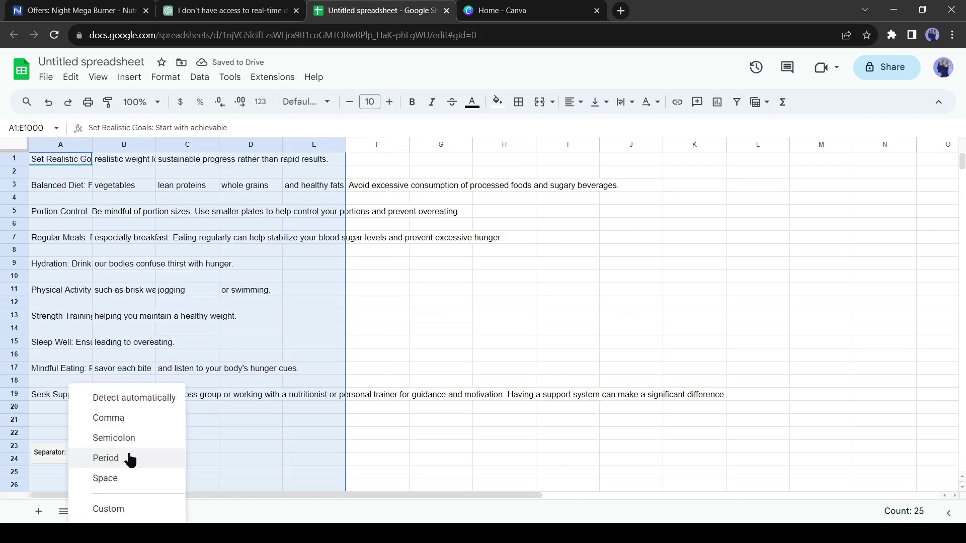
{"action": "left_click", "coordinate": [108, 509]}
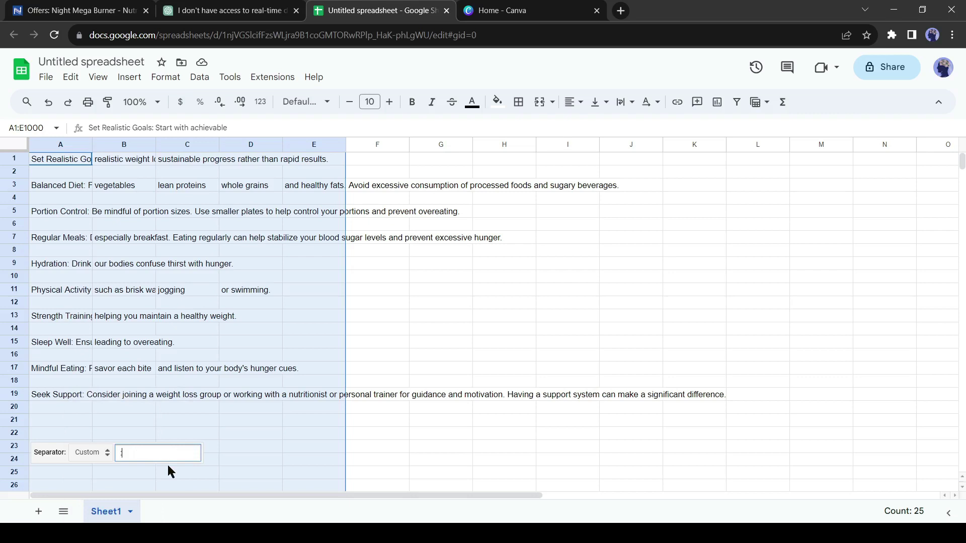
{"action": "type", "text": ":"}
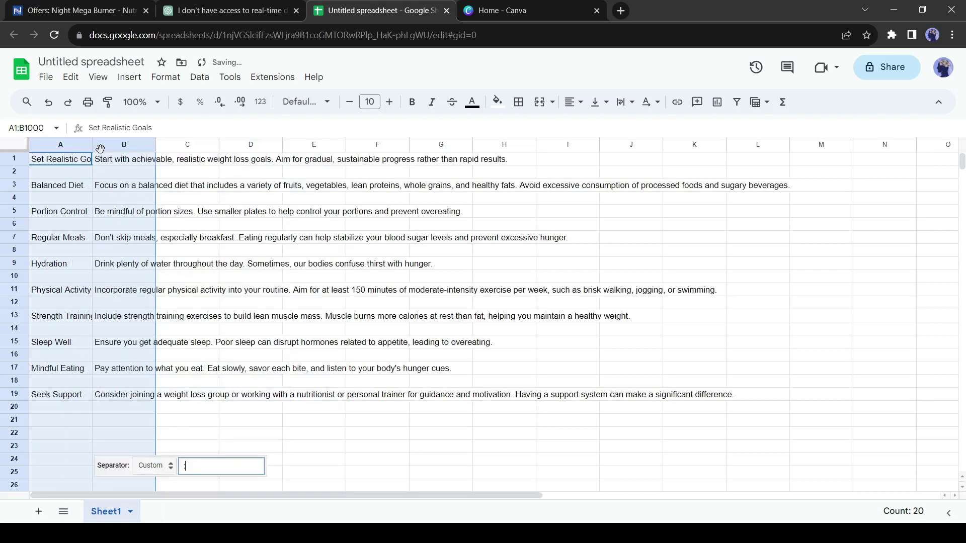
Step: Widen column A so the full tip titles fit
{"action": "left_click_drag", "start_coordinate": [92, 144], "coordinate": [169, 145]}
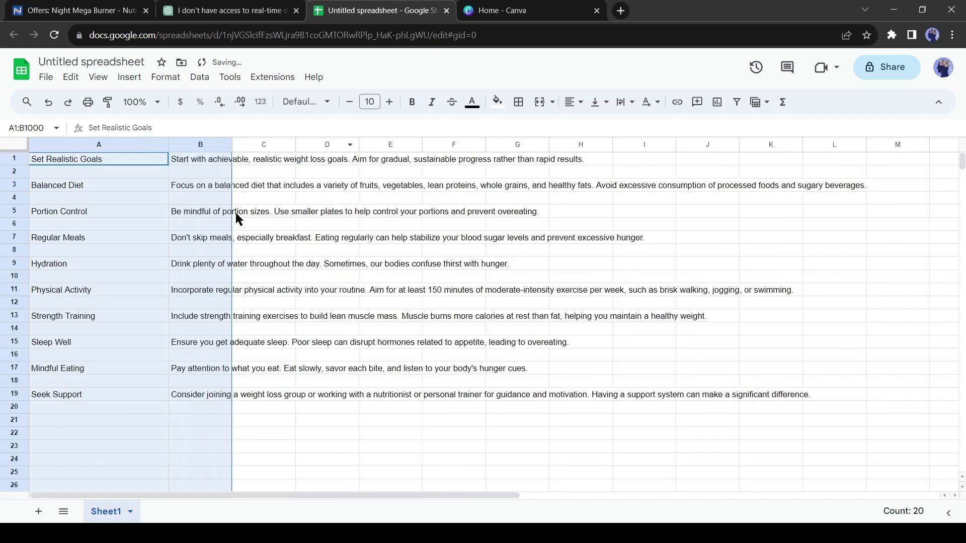
Step: Switch to Canva and look through the suggested design types for a new design
{"action": "left_click", "coordinate": [557, 7]}
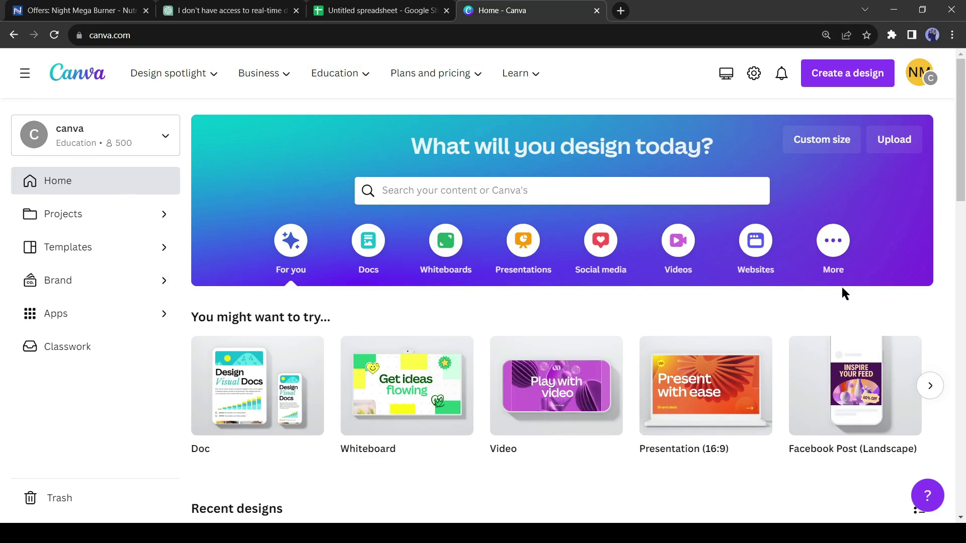
{"action": "left_click", "coordinate": [838, 77]}
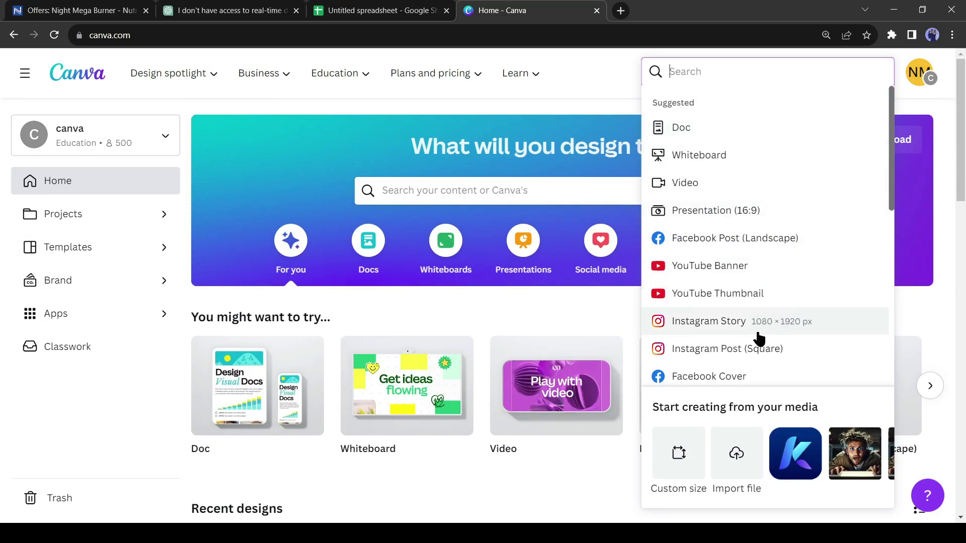
{"action": "scroll", "coordinate": [735, 334], "scroll_direction": "down", "scroll_amount": 6}
{"action": "scroll", "coordinate": [738, 331], "scroll_direction": "down", "scroll_amount": 5}
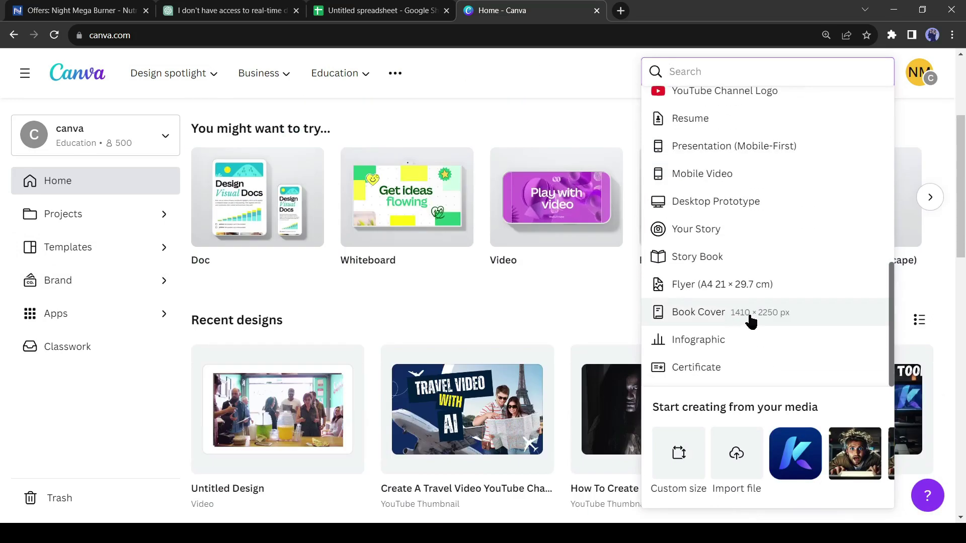
{"action": "scroll", "coordinate": [721, 345], "scroll_direction": "up", "scroll_amount": 10}
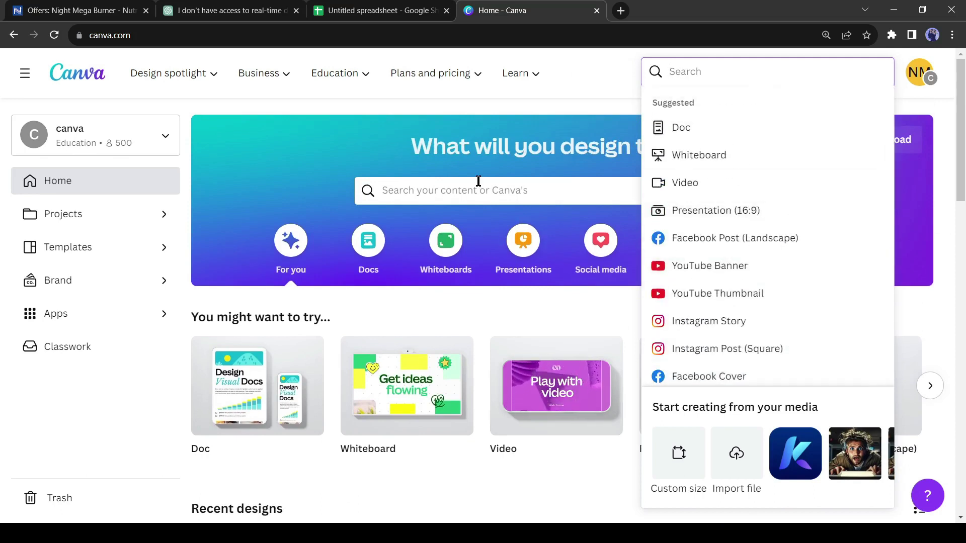
Step: Search Canva's templates for "Weight loss" and start customizing the Black Weight Loss Program Instagram Post
{"action": "left_click", "coordinate": [461, 189]}
{"action": "type", "text": "Welght loss"}
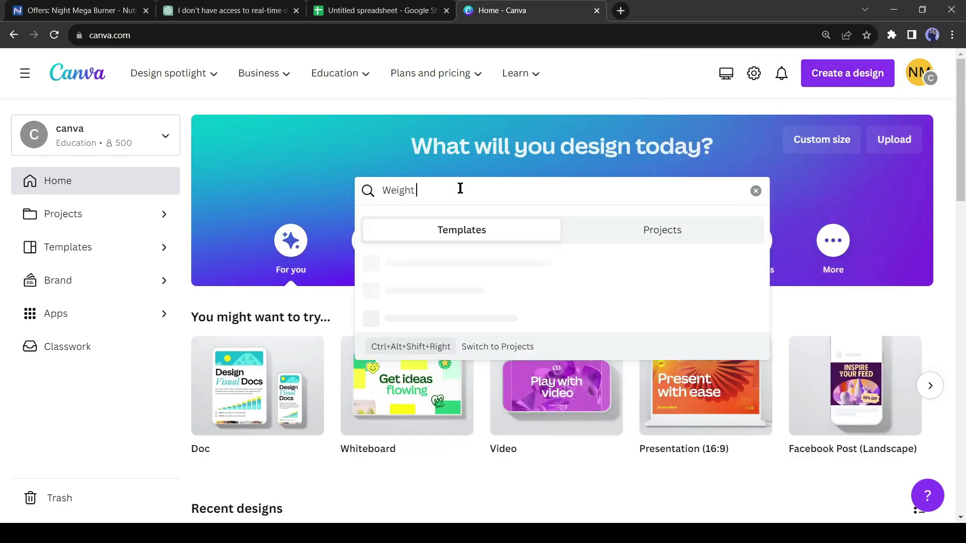
{"action": "key", "text": "Return"}
{"action": "scroll", "coordinate": [569, 220], "scroll_direction": "down", "scroll_amount": 4}
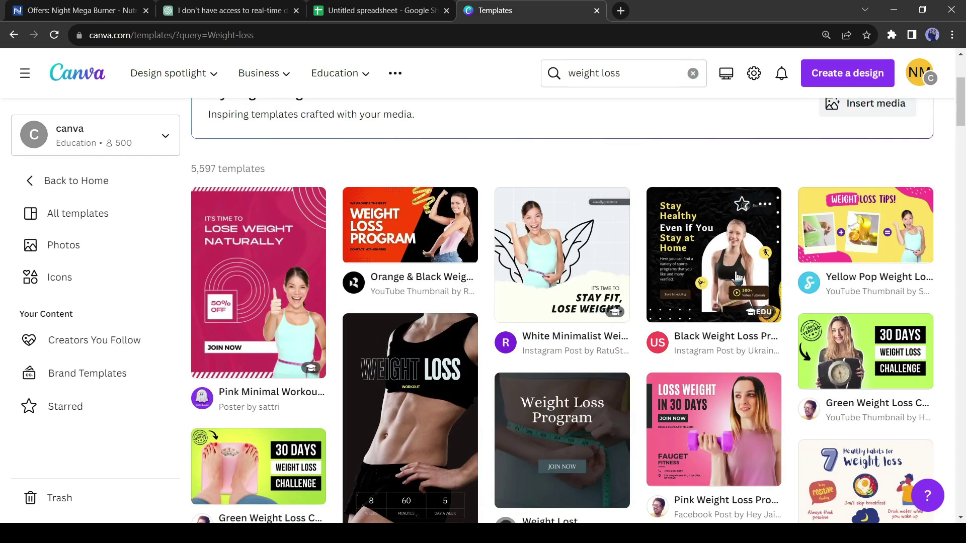
{"action": "left_click", "coordinate": [723, 291]}
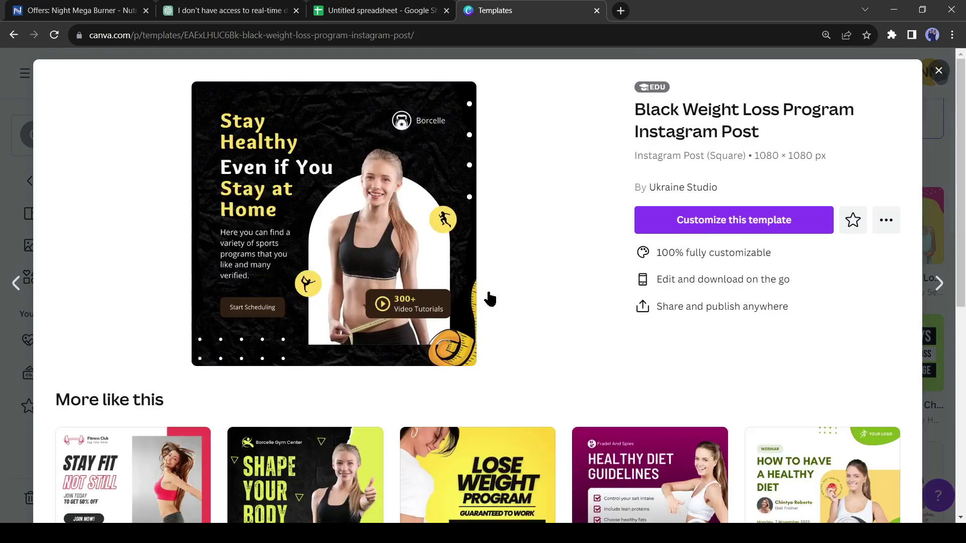
{"action": "left_click", "coordinate": [730, 228]}
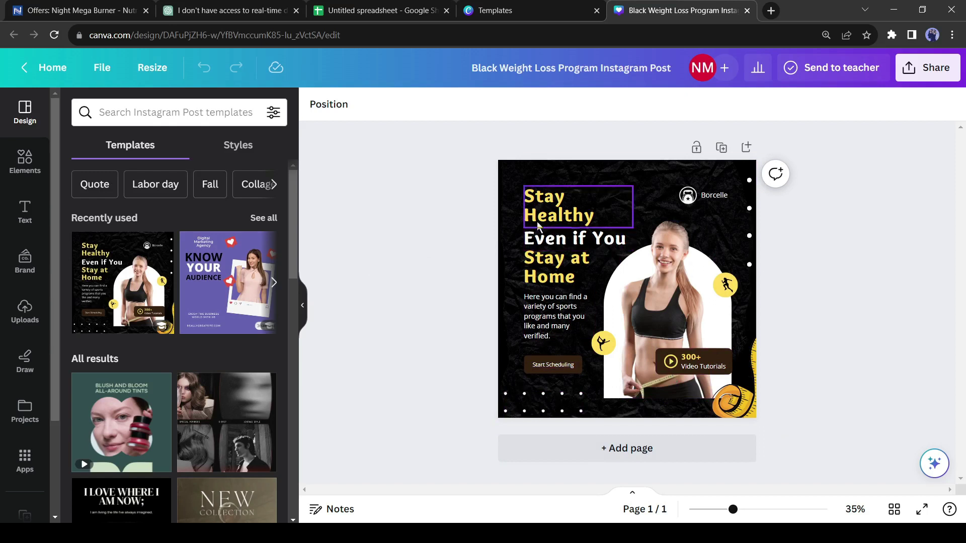
Step: Replace the "Stay Healthy" headline of the Instagram post with "Weight Loss Tips"
{"action": "left_click", "coordinate": [352, 10]}
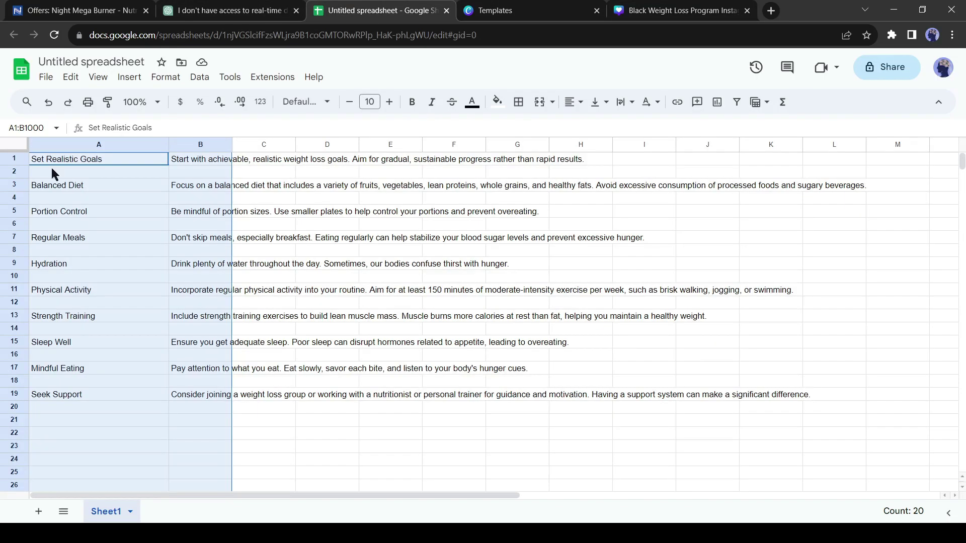
{"action": "left_click", "coordinate": [105, 160]}
{"action": "left_click", "coordinate": [674, 10]}
{"action": "left_click", "coordinate": [548, 220]}
{"action": "type", "text": "Wei"}
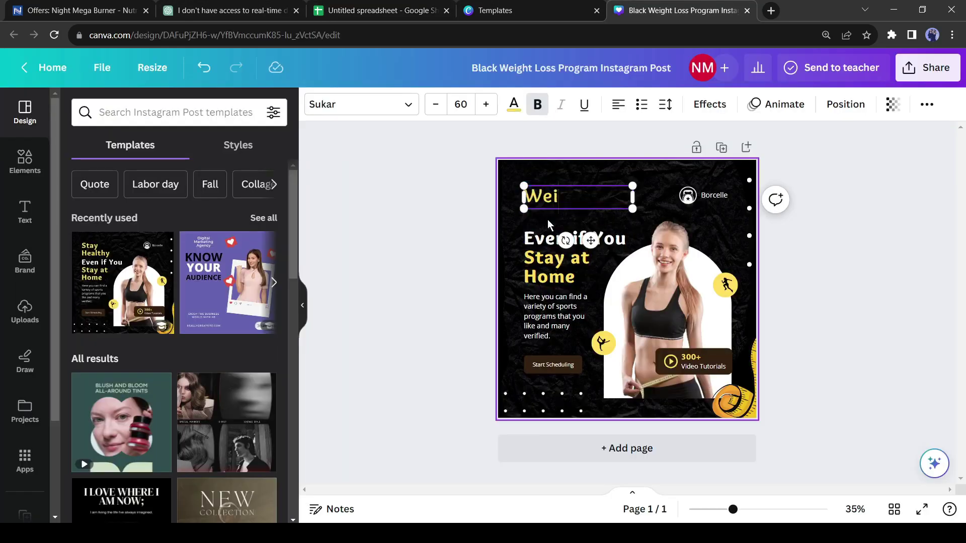
{"action": "type", "text": "ght Loss Tips"}
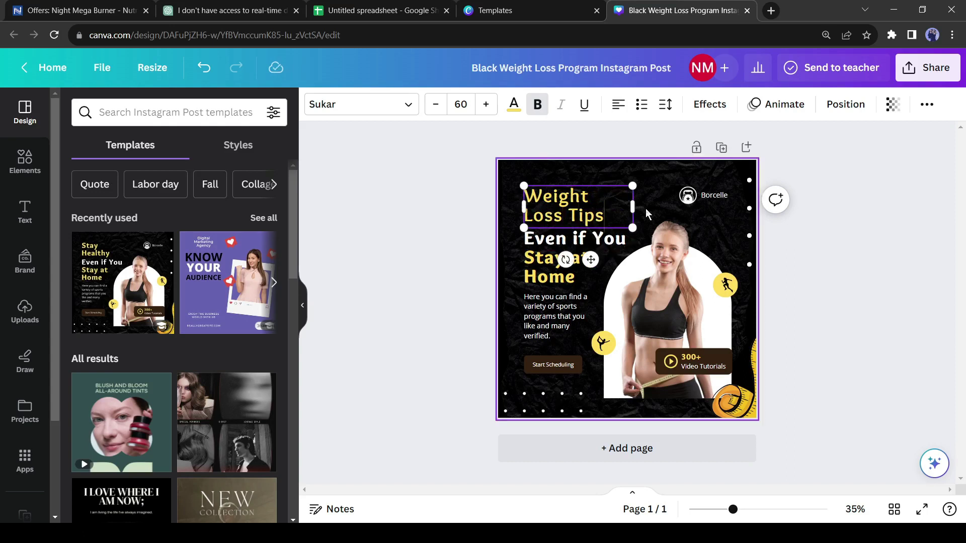
{"action": "left_click", "coordinate": [647, 214]}
Step: Remove the "Stay at Home" text and replace "Even if You" with the tip title "Set Realistic Goals" copied from cell A1
{"action": "left_click", "coordinate": [599, 243]}
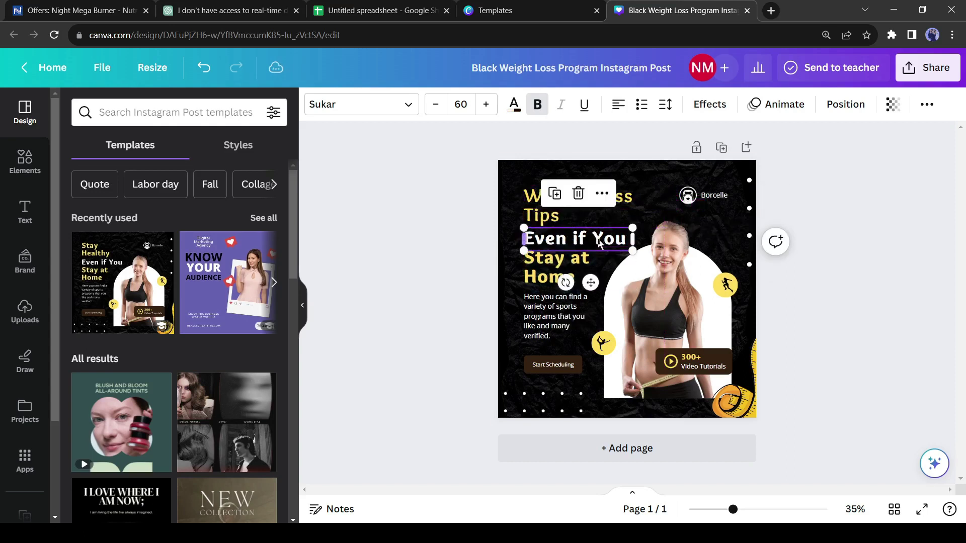
{"action": "left_click", "coordinate": [559, 277]}
{"action": "left_click", "coordinate": [577, 211]}
{"action": "left_click_drag", "start_coordinate": [565, 241], "coordinate": [563, 246]}
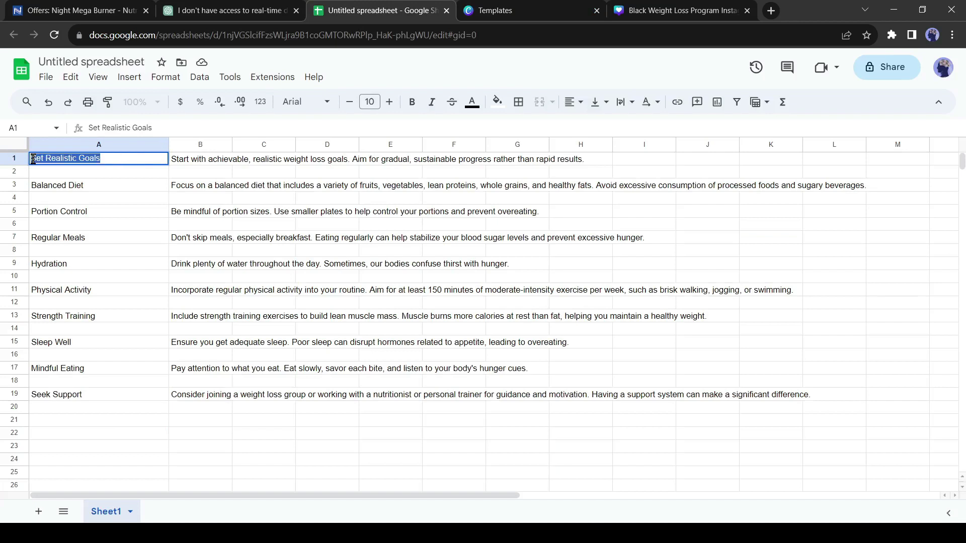
{"action": "key", "text": "ctrl+c"}
{"action": "left_click", "coordinate": [679, 10]}
{"action": "key", "text": "ctrl+v"}
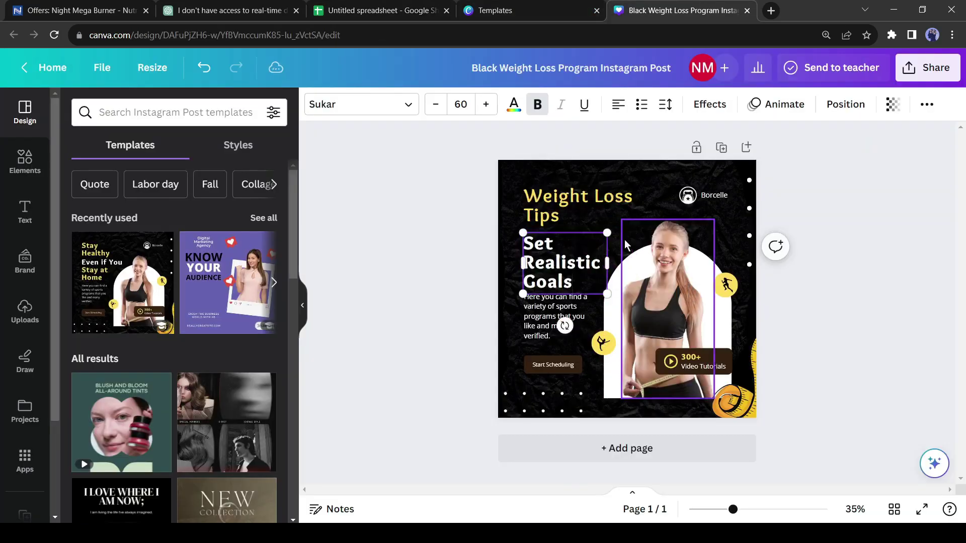
Step: Delete the "Start Scheduling" label and its background shape from the post
{"action": "left_click", "coordinate": [558, 365]}
{"action": "key", "text": "Delete"}
{"action": "left_click", "coordinate": [560, 368]}
{"action": "key", "text": "Delete"}
Step: Replace the small paragraph on the post with the tip description copied from cell B1 and increase its font size to 24
{"action": "left_click", "coordinate": [563, 318]}
{"action": "left_click", "coordinate": [266, 11]}
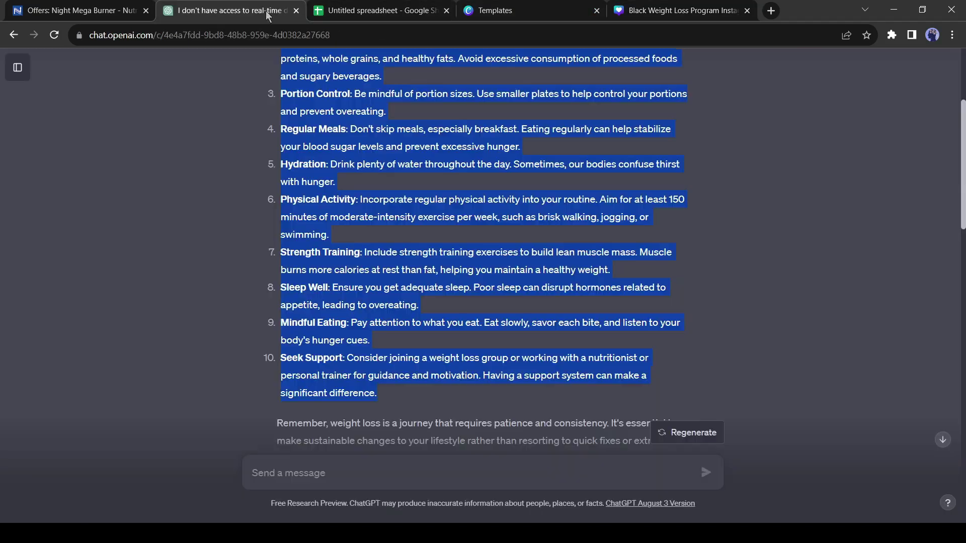
{"action": "left_click", "coordinate": [362, 10]}
{"action": "left_click", "coordinate": [207, 158]}
{"action": "key", "text": "ctrl+c"}
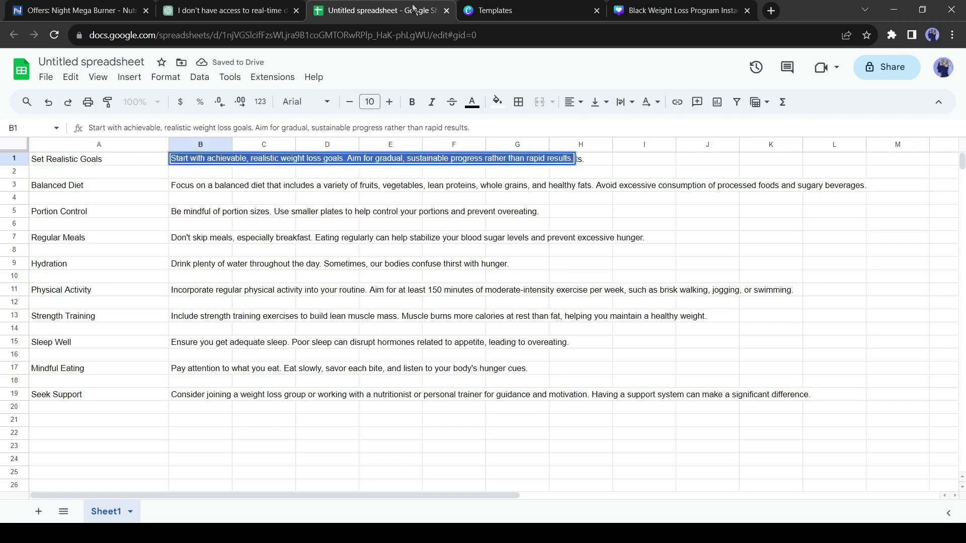
{"action": "left_click", "coordinate": [679, 10]}
{"action": "key", "text": "ctrl+v"}
{"action": "double_click", "coordinate": [486, 105]}
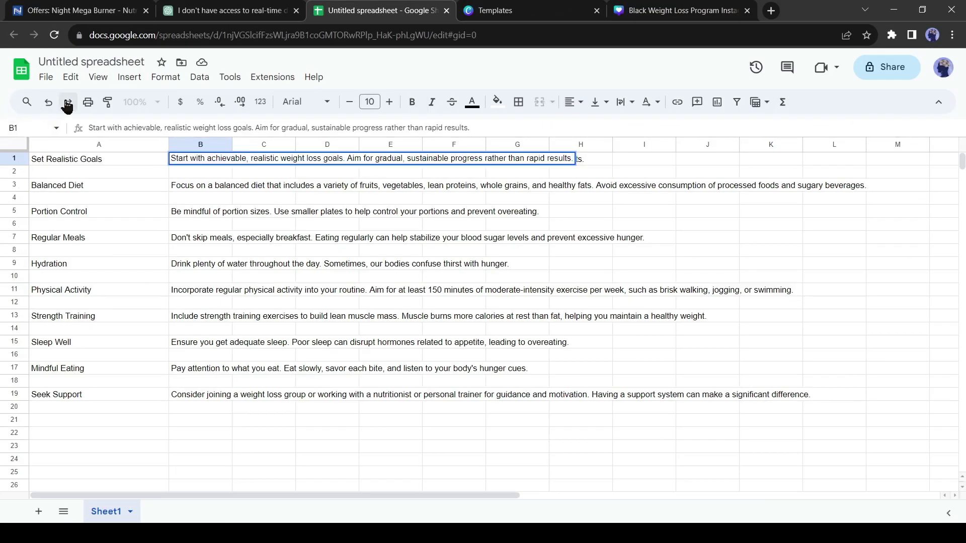
Step: Download the Google Sheets tips spreadsheet as Comma Separated Values (.csv)
{"action": "left_click", "coordinate": [53, 82]}
{"action": "mouse_move", "coordinate": [128, 241]}
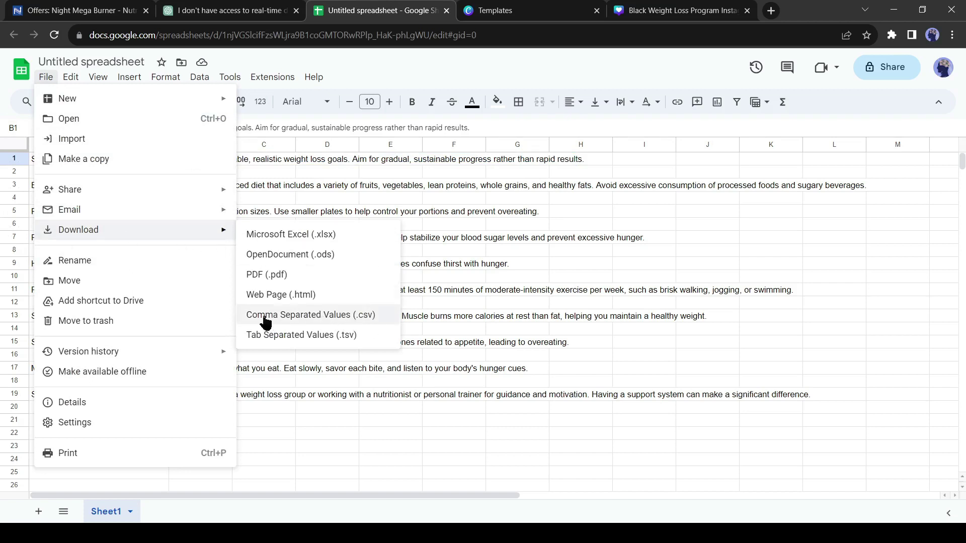
{"action": "left_click", "coordinate": [318, 321]}
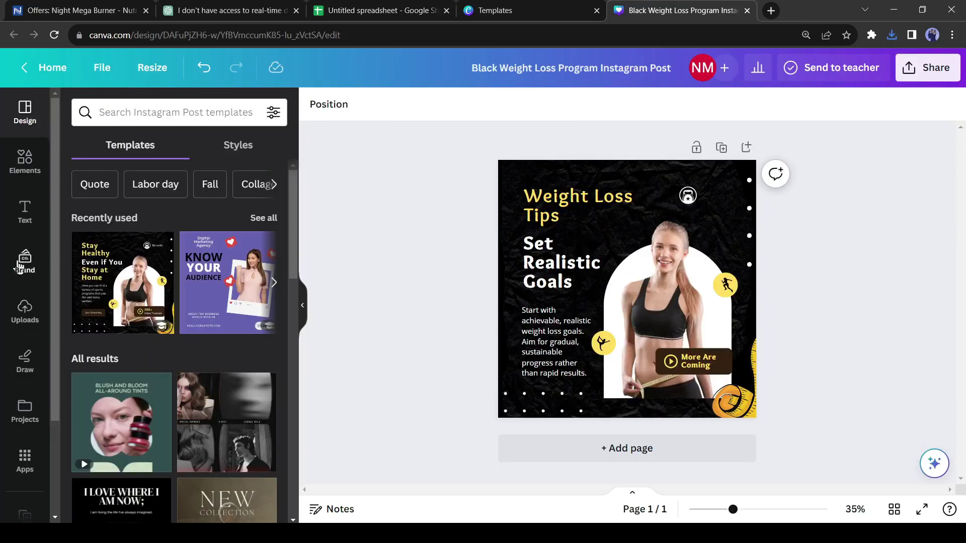
Step: Open the Bulk create app for the Instagram post design in Canva
{"action": "left_click", "coordinate": [29, 481]}
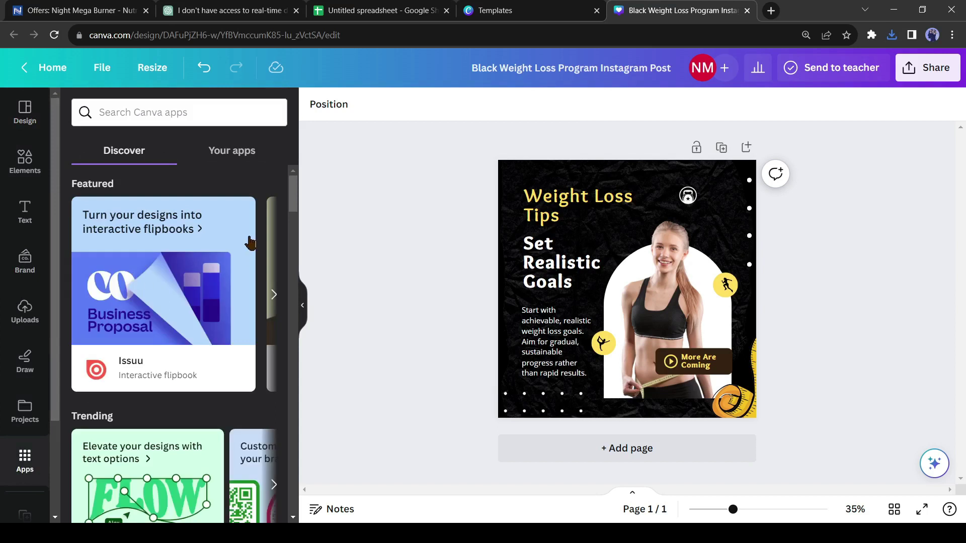
{"action": "scroll", "coordinate": [252, 244], "scroll_direction": "down", "scroll_amount": 5}
{"action": "scroll", "coordinate": [247, 281], "scroll_direction": "down", "scroll_amount": 4}
{"action": "scroll", "coordinate": [238, 326], "scroll_direction": "up", "scroll_amount": 1}
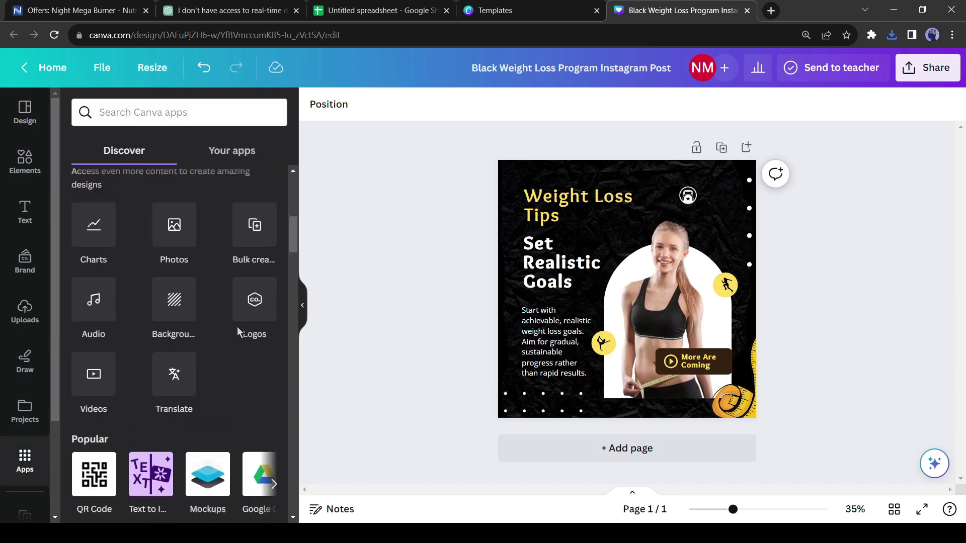
{"action": "left_click", "coordinate": [261, 252]}
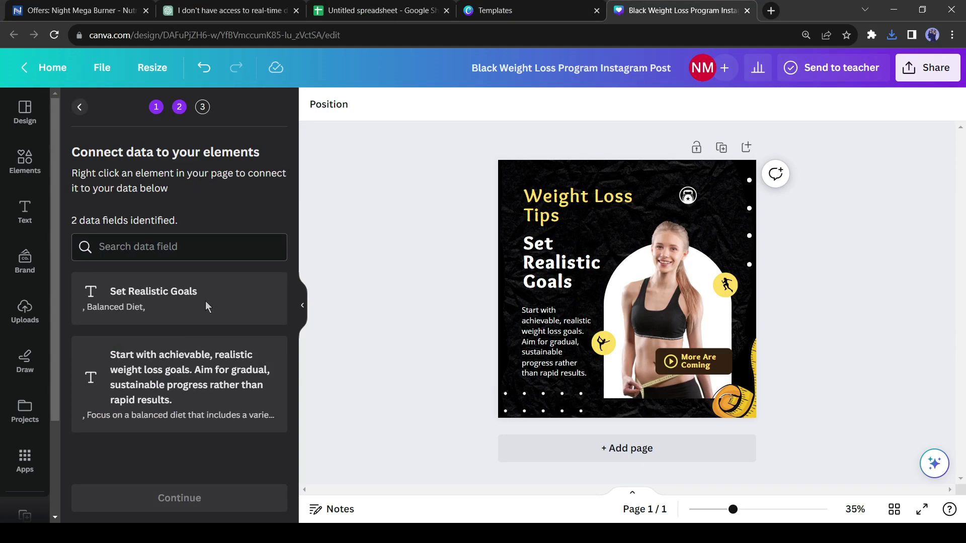
Step: Connect the tip title text on the post to the "Set Realistic Goals" data field
{"action": "left_click", "coordinate": [536, 342]}
{"action": "left_click", "coordinate": [546, 271]}
{"action": "right_click", "coordinate": [563, 264]}
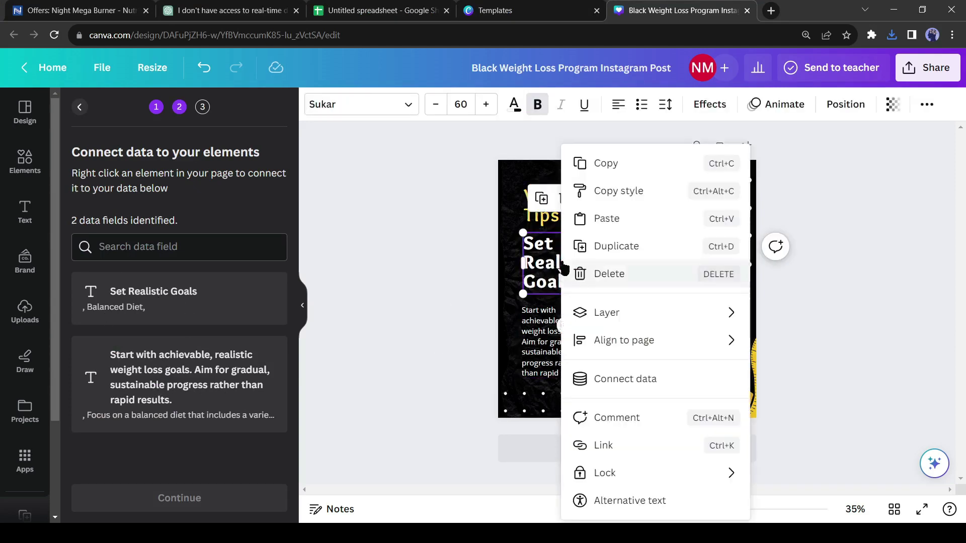
{"action": "left_click", "coordinate": [682, 392]}
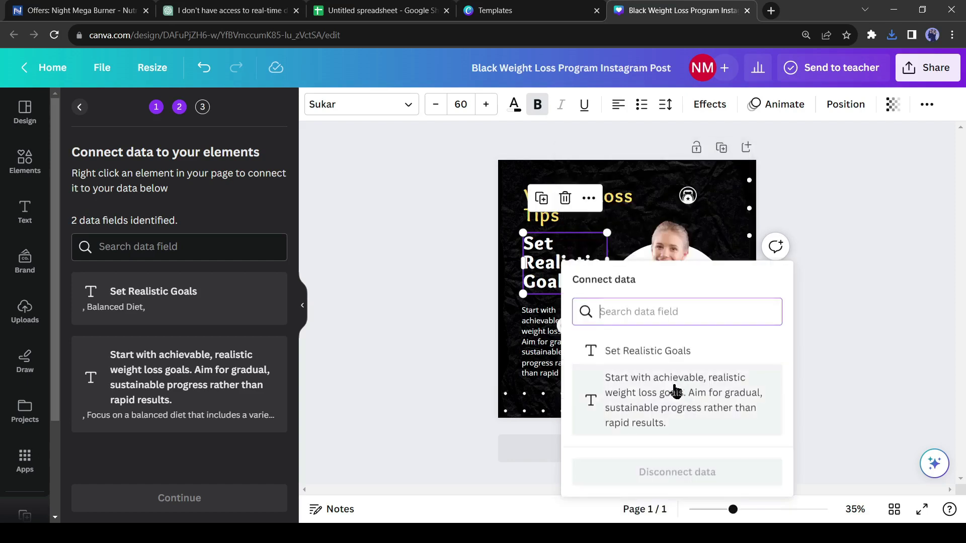
{"action": "left_click", "coordinate": [663, 352]}
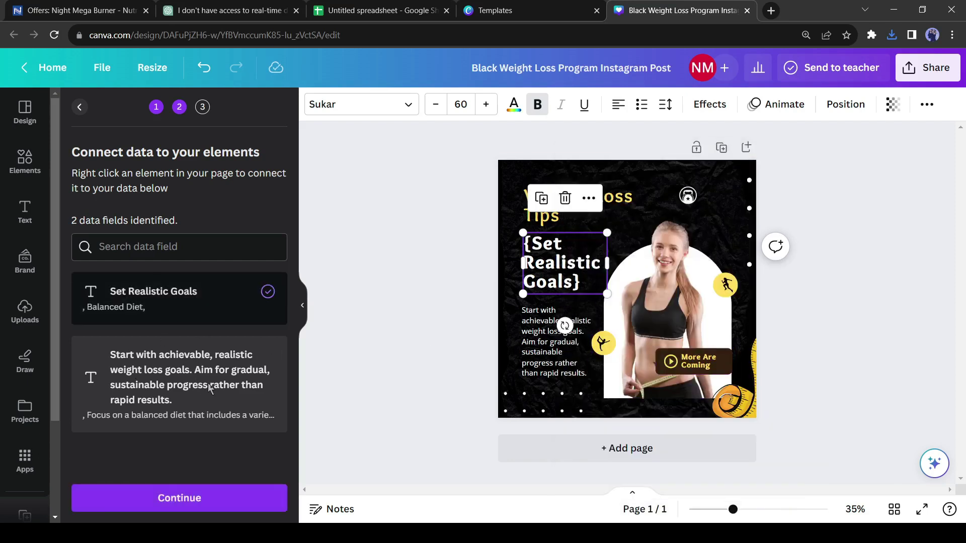
Step: Connect the description paragraph on the post to the "Start with achievable, realistic weight loss goals" data field
{"action": "left_click", "coordinate": [554, 361]}
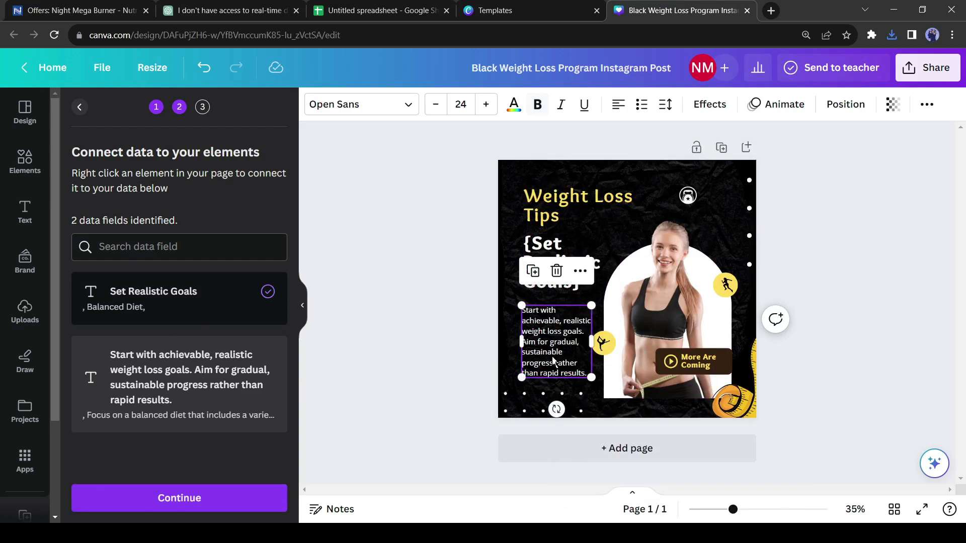
{"action": "right_click", "coordinate": [562, 332]}
{"action": "left_click", "coordinate": [658, 379]}
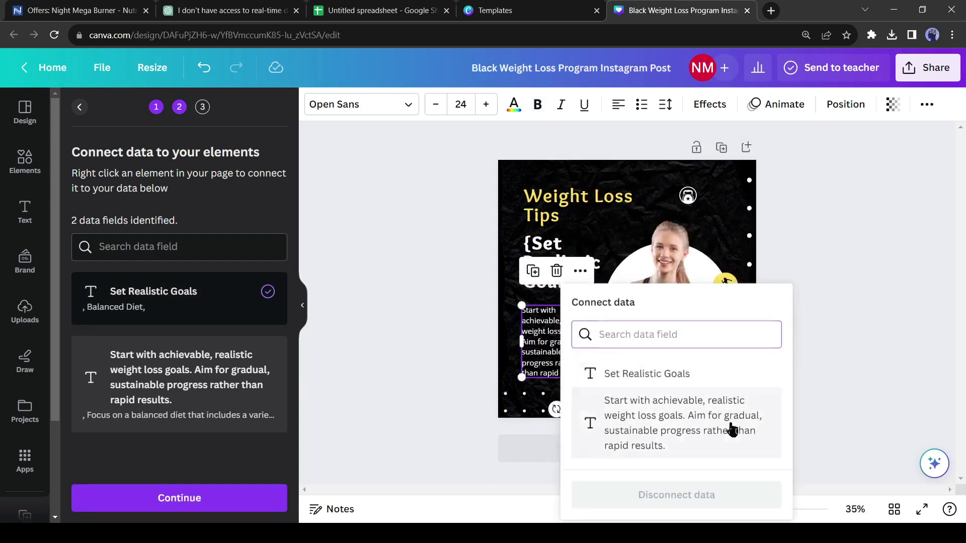
{"action": "left_click", "coordinate": [675, 427]}
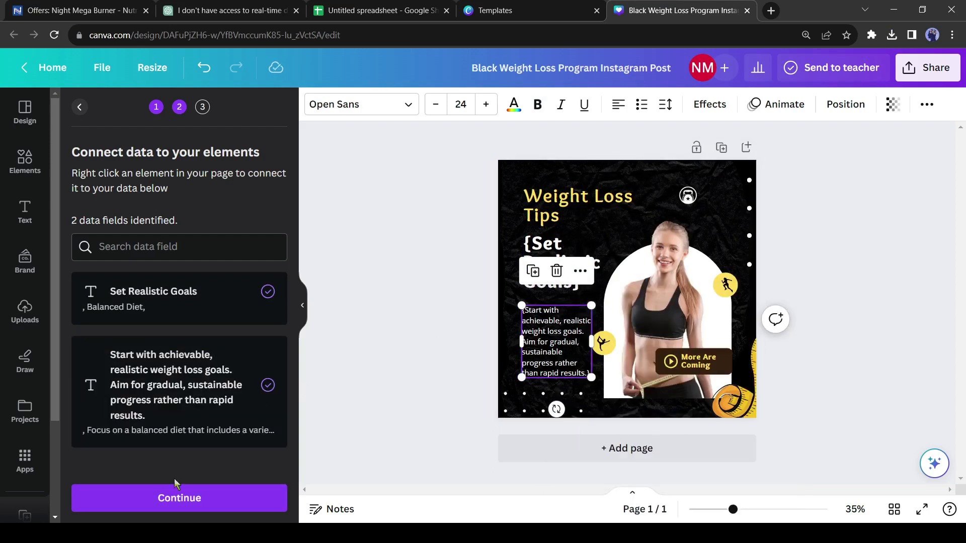
Step: Continue to applying the data, exclude all the empty odd-numbered rows, and generate the pages for the remaining tips
{"action": "left_click", "coordinate": [183, 506]}
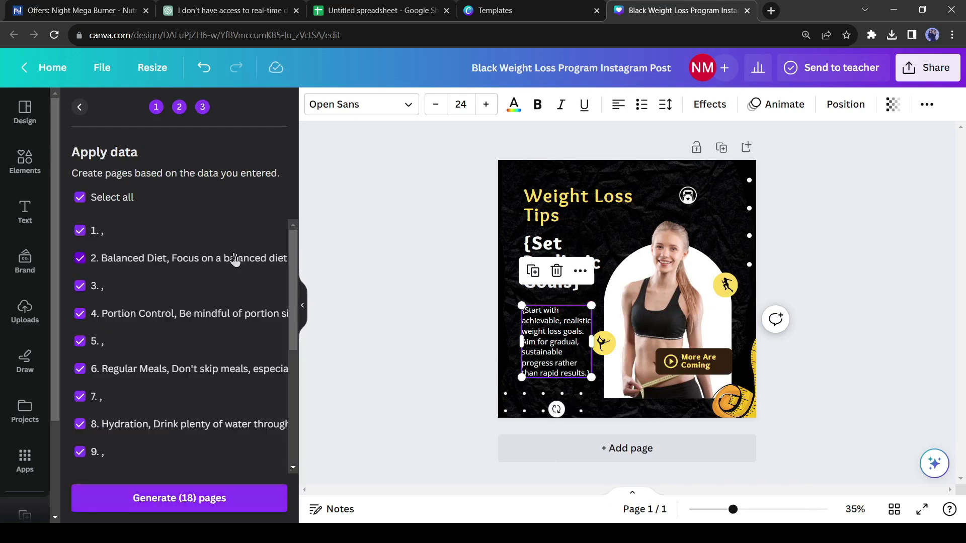
{"action": "scroll", "coordinate": [209, 276], "scroll_direction": "down", "scroll_amount": 5}
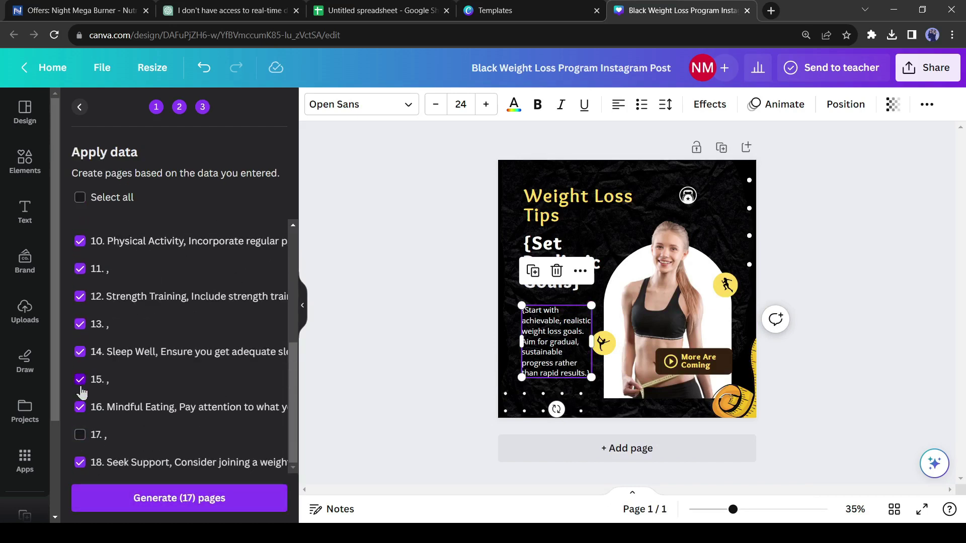
{"action": "scroll", "coordinate": [116, 419], "scroll_direction": "up", "scroll_amount": 5}
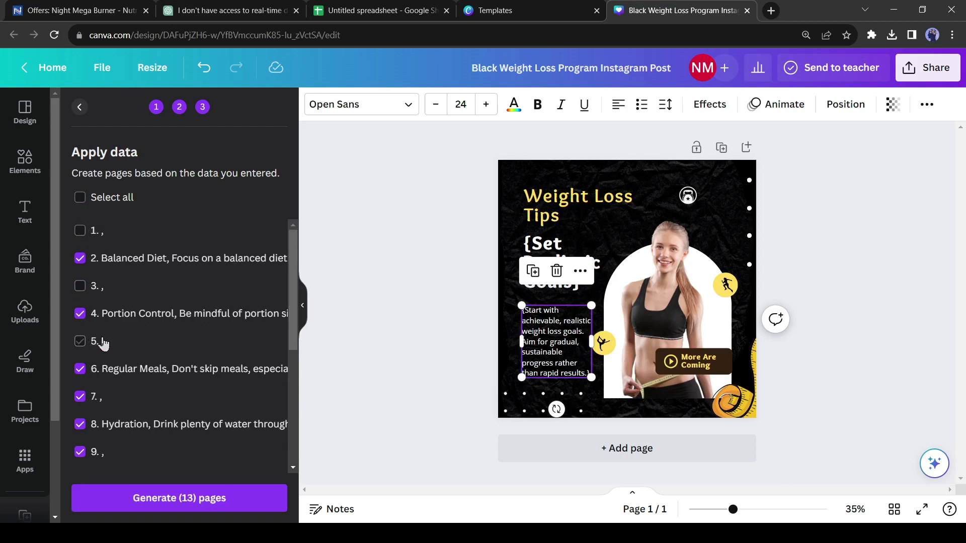
{"action": "scroll", "coordinate": [103, 345], "scroll_direction": "down", "scroll_amount": 2}
{"action": "left_click", "coordinate": [80, 271]}
{"action": "left_click", "coordinate": [82, 326]}
{"action": "left_click", "coordinate": [80, 381]}
{"action": "scroll", "coordinate": [80, 381], "scroll_direction": "down", "scroll_amount": 1}
{"action": "left_click", "coordinate": [80, 373]}
{"action": "scroll", "coordinate": [134, 393], "scroll_direction": "up", "scroll_amount": 4}
{"action": "left_click", "coordinate": [179, 498]}
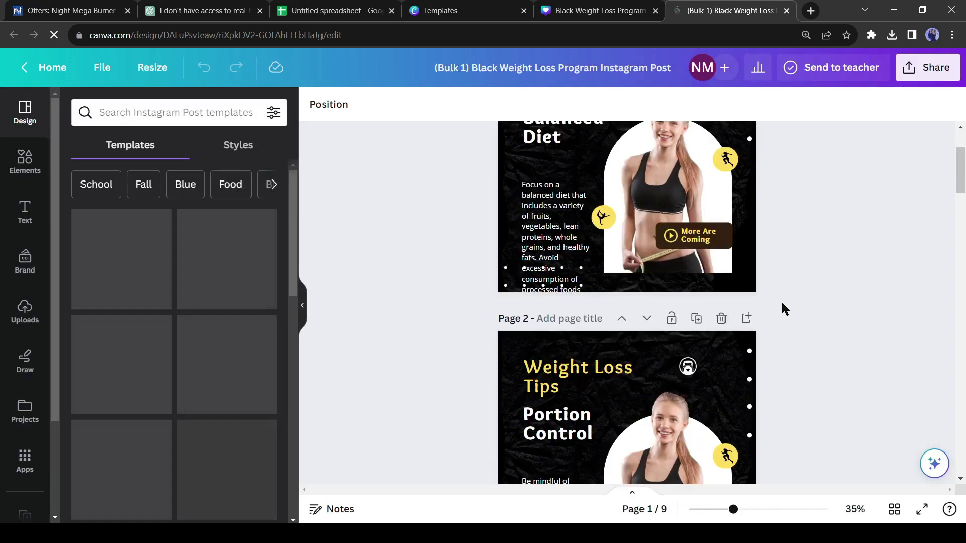
Step: Review the generated pages and reposition the description paragraphs so they fit within the posts, including Balanced Diet and Physical Activity
{"action": "scroll", "coordinate": [783, 303], "scroll_direction": "down", "scroll_amount": 20}
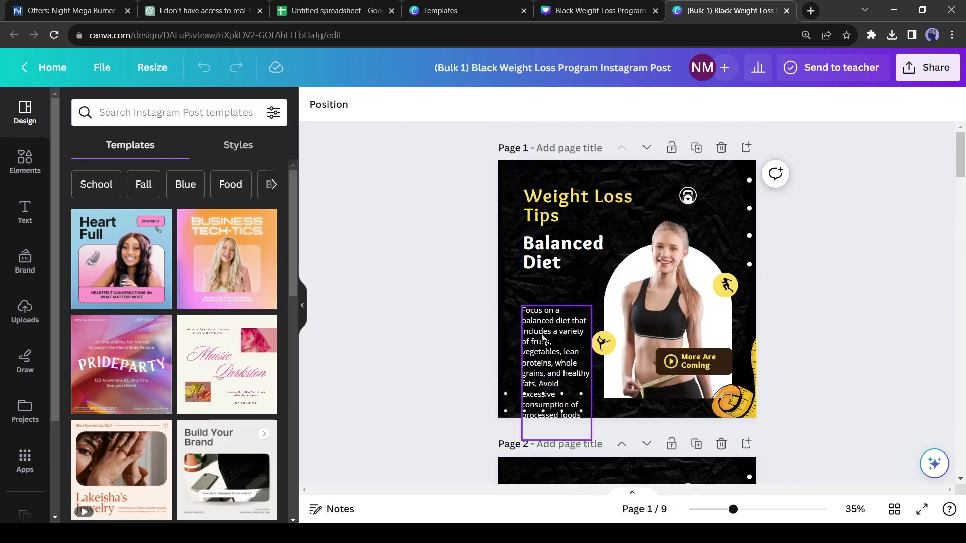
{"action": "left_click", "coordinate": [542, 338]}
{"action": "scroll", "coordinate": [555, 251], "scroll_direction": "down", "scroll_amount": 12}
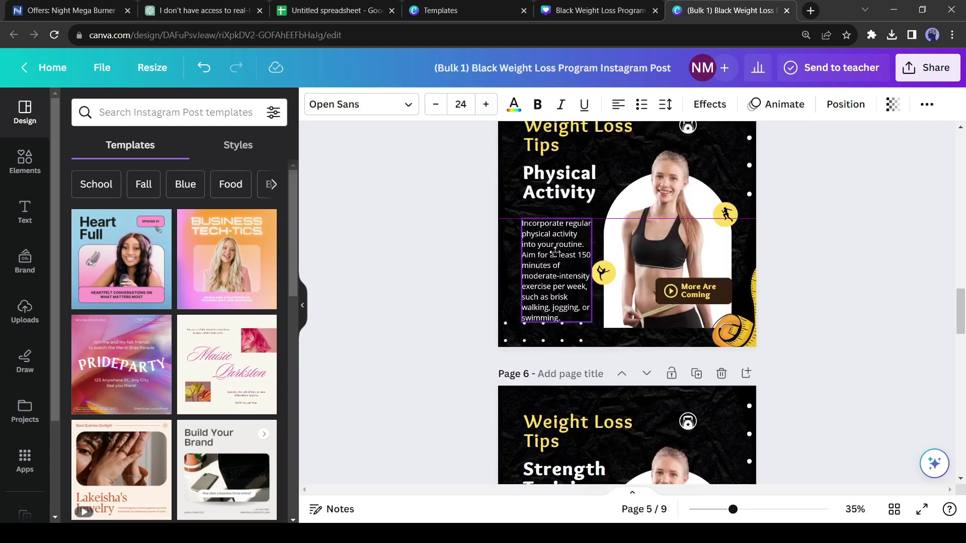
Step: Download all nine pages of the bulk-created Instagram post design as JPG files
{"action": "scroll", "coordinate": [555, 250], "scroll_direction": "down", "scroll_amount": 3}
{"action": "left_click", "coordinate": [927, 67]}
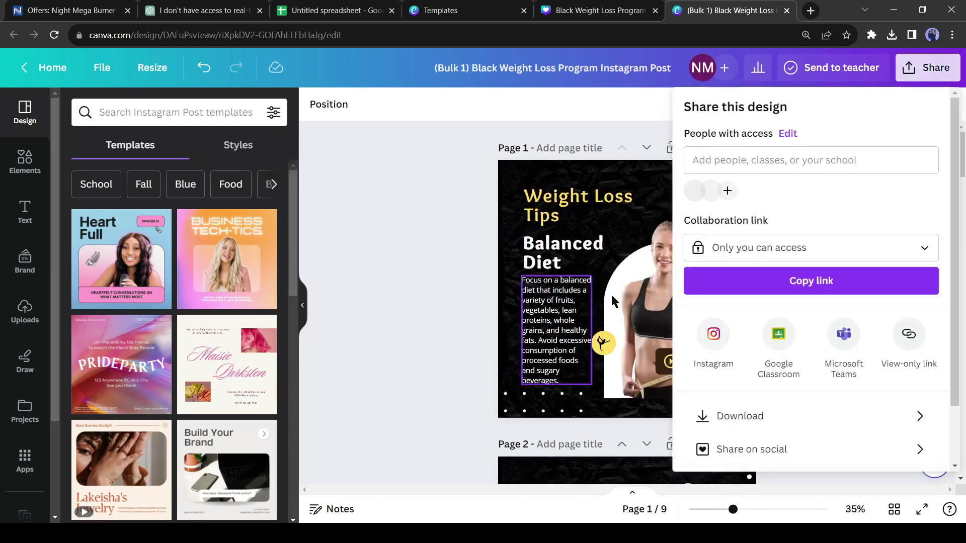
{"action": "scroll", "coordinate": [819, 313], "scroll_direction": "down", "scroll_amount": 2}
{"action": "left_click", "coordinate": [800, 346]}
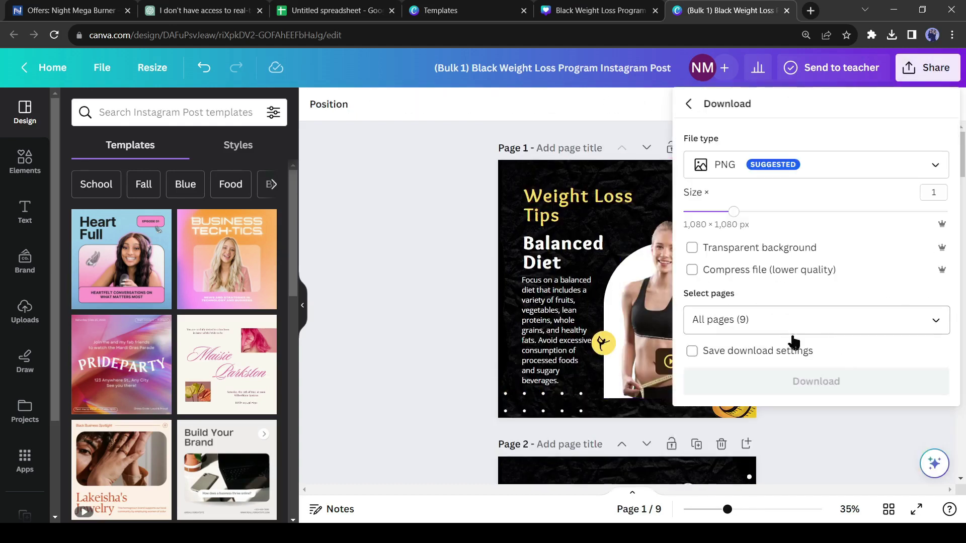
{"action": "left_click", "coordinate": [828, 164]}
{"action": "left_click", "coordinate": [811, 203]}
{"action": "scroll", "coordinate": [825, 312], "scroll_direction": "down", "scroll_amount": 1}
{"action": "left_click", "coordinate": [832, 365]}
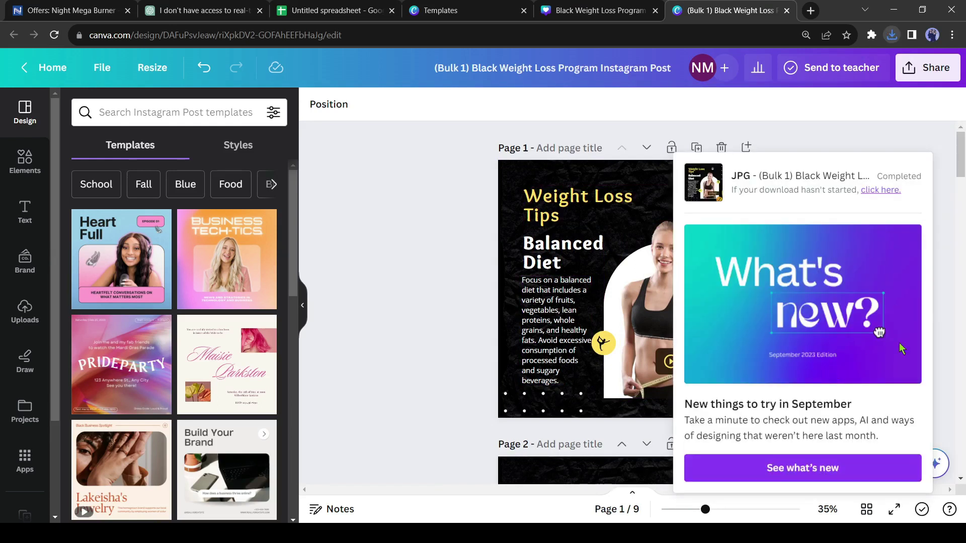
Step: Switch to the original "Set Realistic Goals" design and open its sharing and download options
{"action": "left_click", "coordinate": [601, 10]}
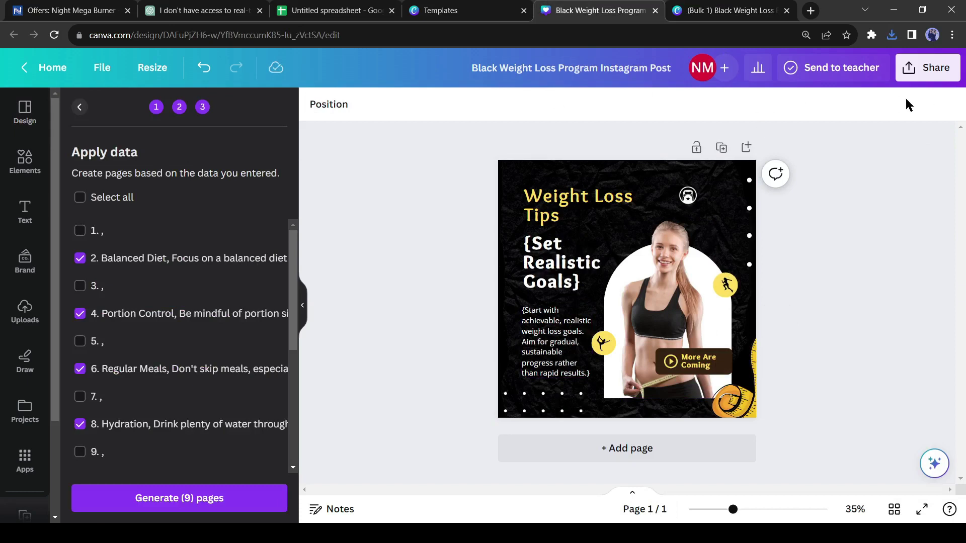
{"action": "left_click", "coordinate": [927, 76]}
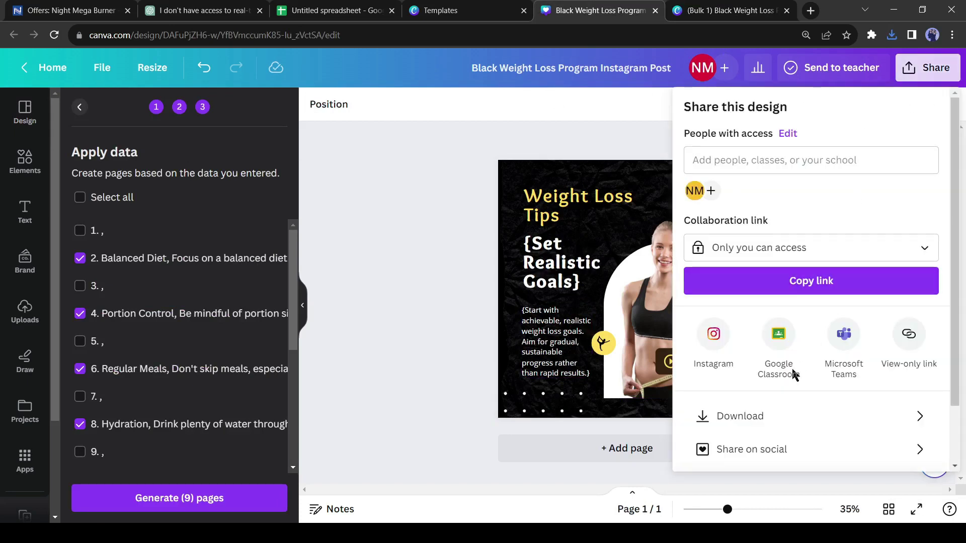
{"action": "left_click", "coordinate": [79, 107]}
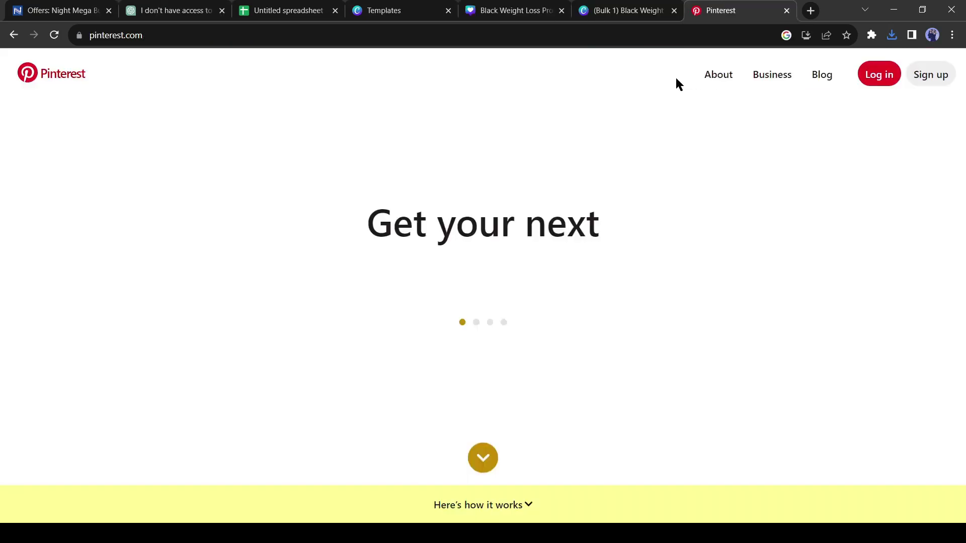
{"action": "scroll", "coordinate": [679, 138], "scroll_direction": "down", "scroll_amount": 5}
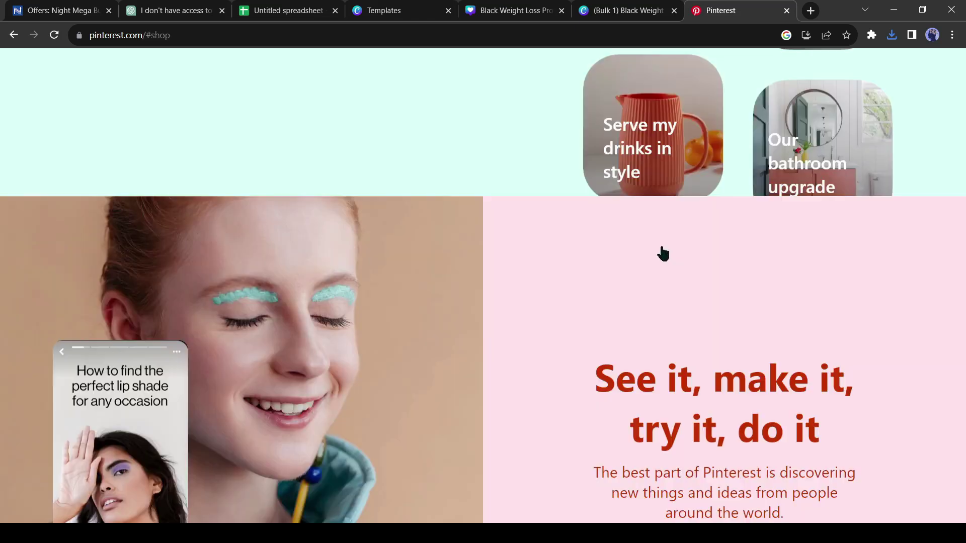
{"action": "scroll", "coordinate": [835, 219], "scroll_direction": "up", "scroll_amount": 2}
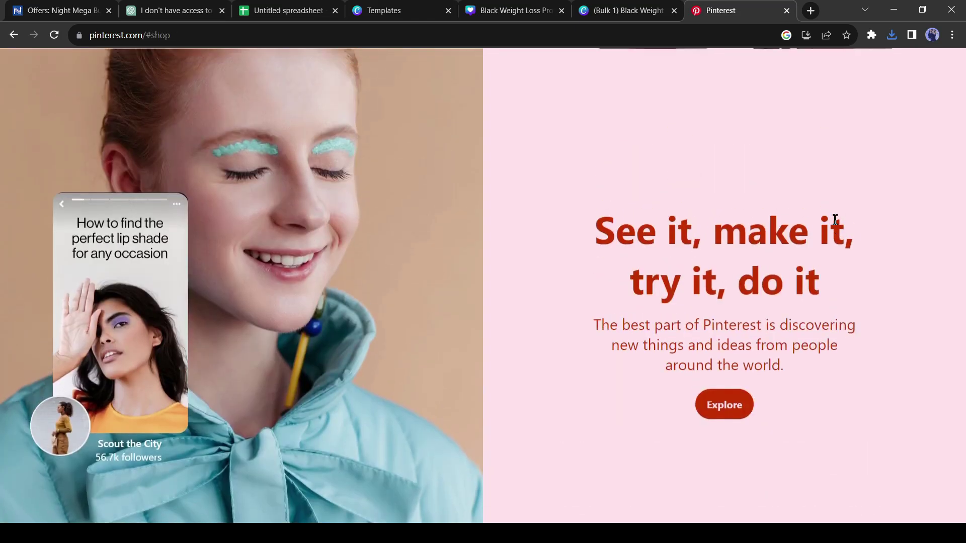
{"action": "scroll", "coordinate": [835, 219], "scroll_direction": "down", "scroll_amount": 2}
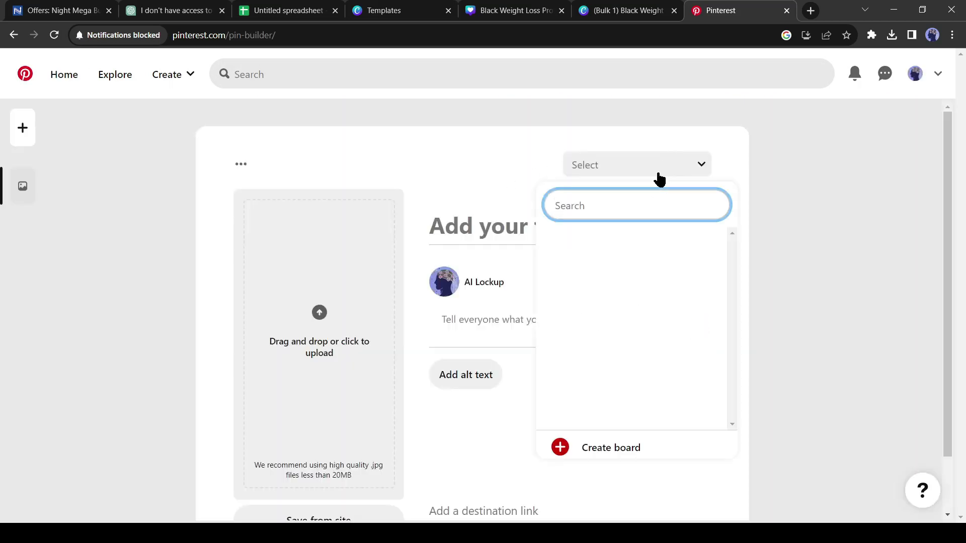
Step: Create a Pinterest board named "Weight Loss Tips" for the new pin in the pin builder
{"action": "left_click", "coordinate": [488, 147]}
{"action": "left_click", "coordinate": [624, 171]}
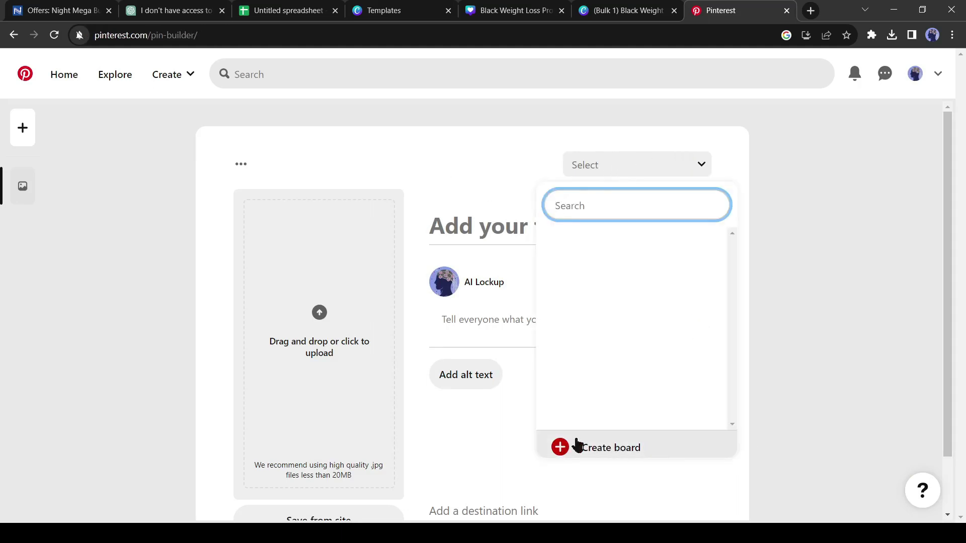
{"action": "left_click", "coordinate": [615, 451]}
{"action": "left_click", "coordinate": [403, 286]}
{"action": "type", "text": "Weight Loss Tips"}
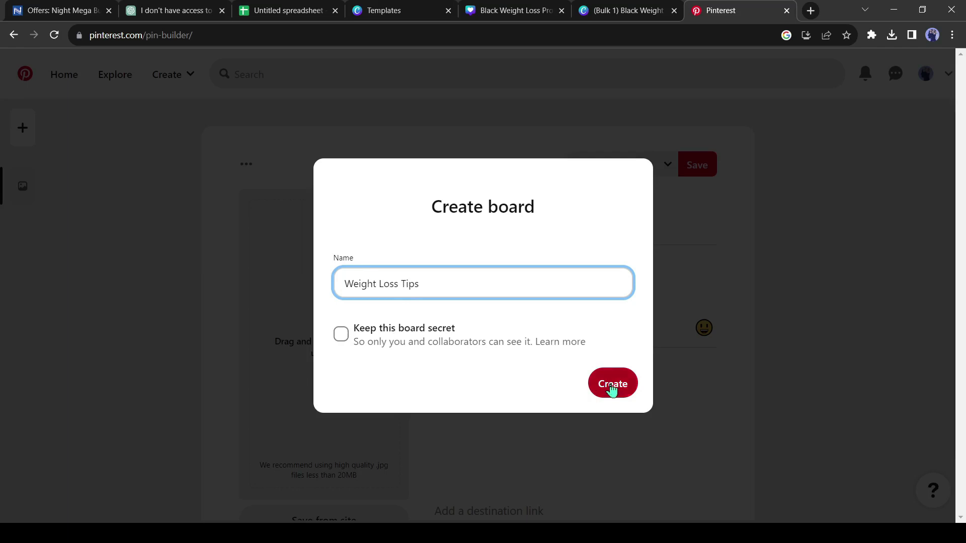
{"action": "left_click", "coordinate": [612, 385]}
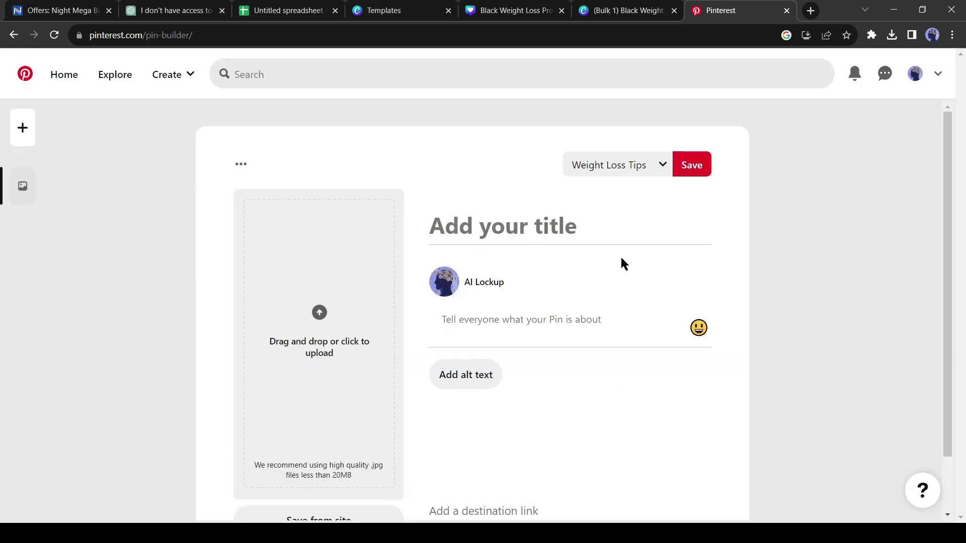
Step: Copy the "Start with achievable, realistic weight loss goals" tip text from cell B1 of the spreadsheet into the pin's description
{"action": "left_click", "coordinate": [531, 323]}
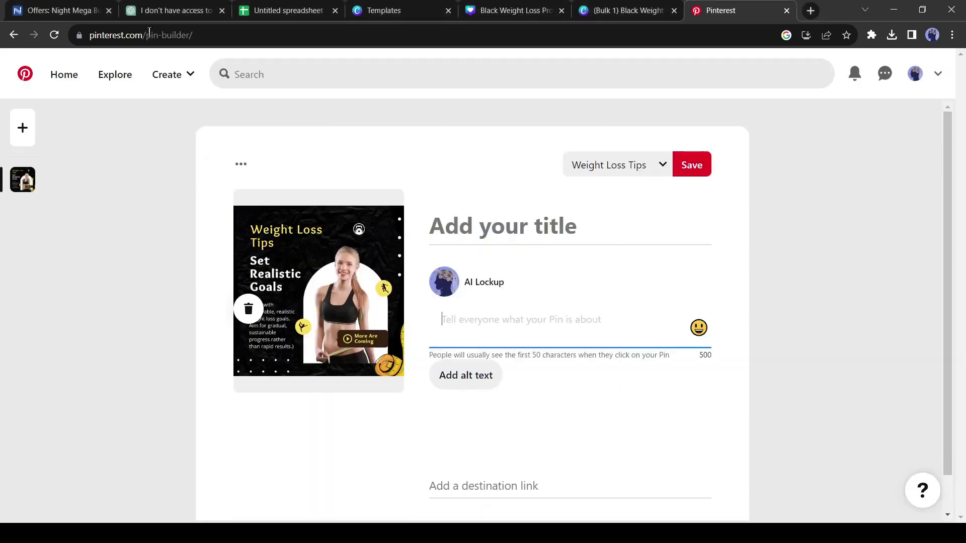
{"action": "left_click", "coordinate": [288, 11]}
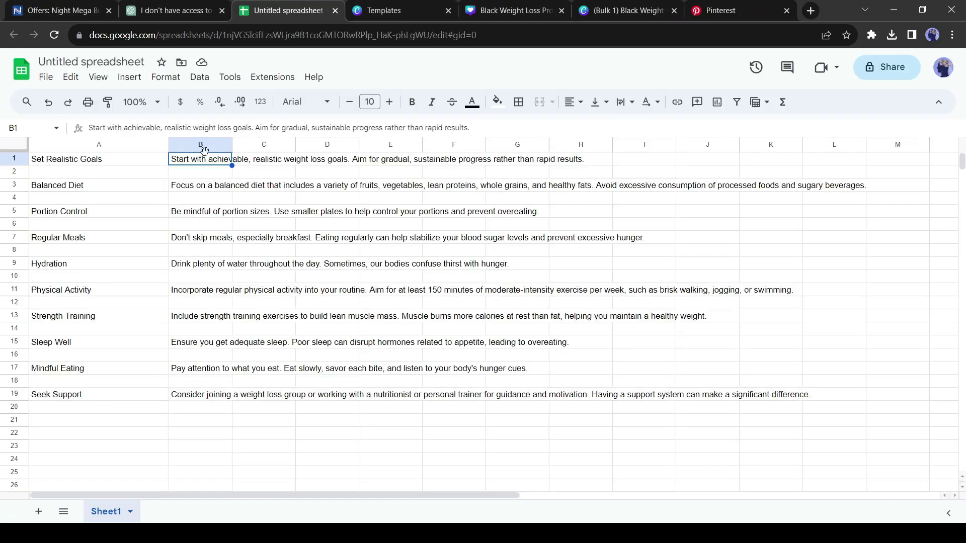
{"action": "double_click", "coordinate": [195, 163]}
{"action": "left_click_drag", "start_coordinate": [173, 159], "coordinate": [578, 160]}
{"action": "key", "text": "ctrl+c"}
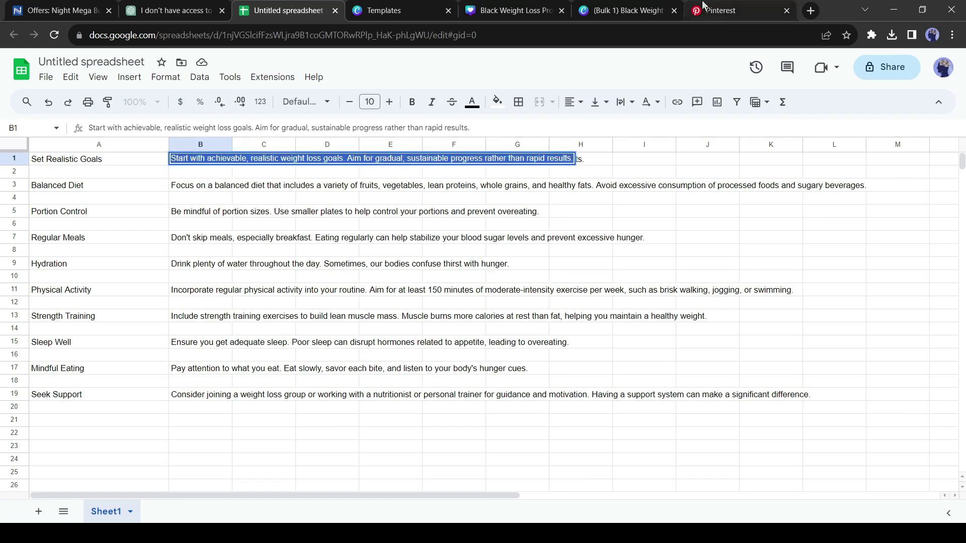
{"action": "left_click", "coordinate": [721, 11]}
{"action": "key", "text": "ctrl+v"}
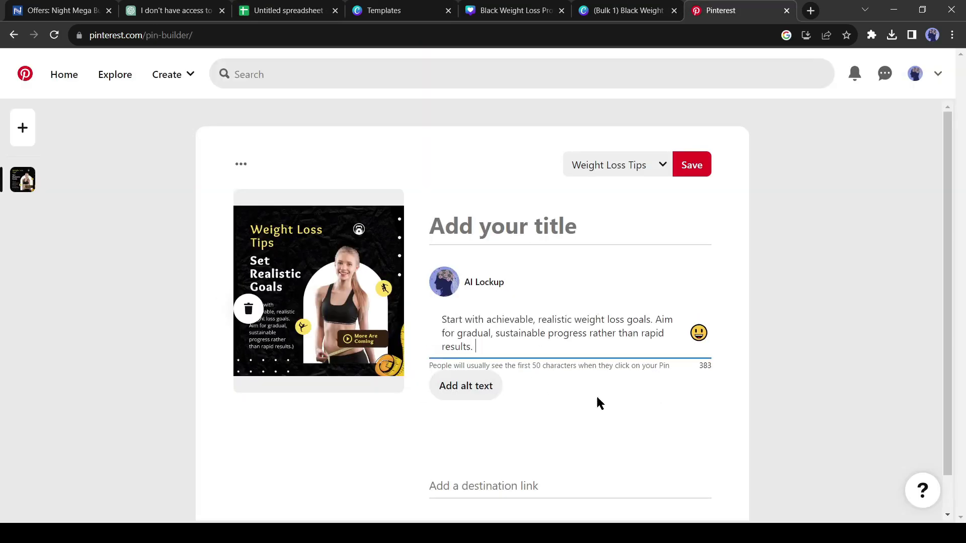
Step: Set the pin's destination to the Geolocation affiliate link copied from the Night Mega Burner offer page, and save the pin
{"action": "scroll", "coordinate": [599, 402], "scroll_direction": "down", "scroll_amount": 1}
{"action": "left_click", "coordinate": [463, 444]}
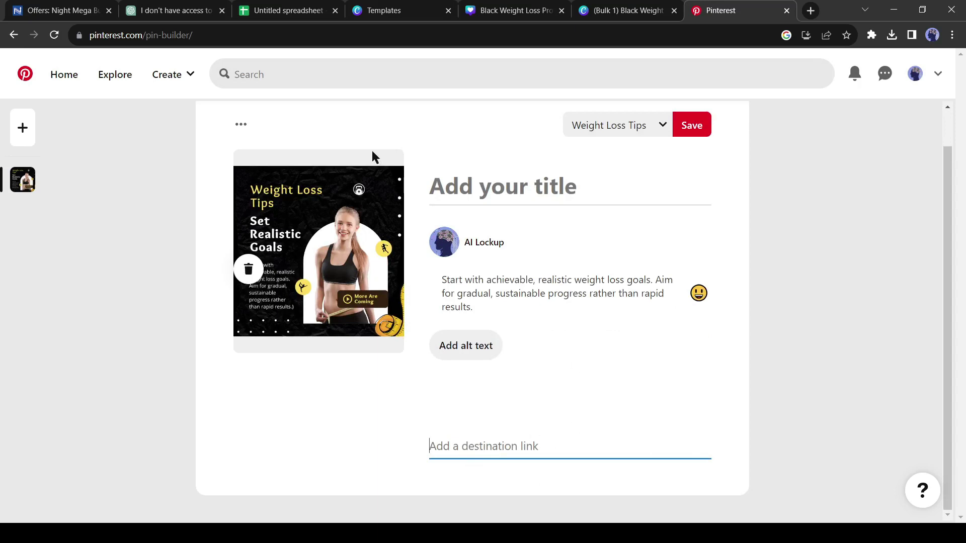
{"action": "left_click", "coordinate": [63, 10]}
{"action": "scroll", "coordinate": [438, 358], "scroll_direction": "down", "scroll_amount": 5}
{"action": "left_click", "coordinate": [571, 342]}
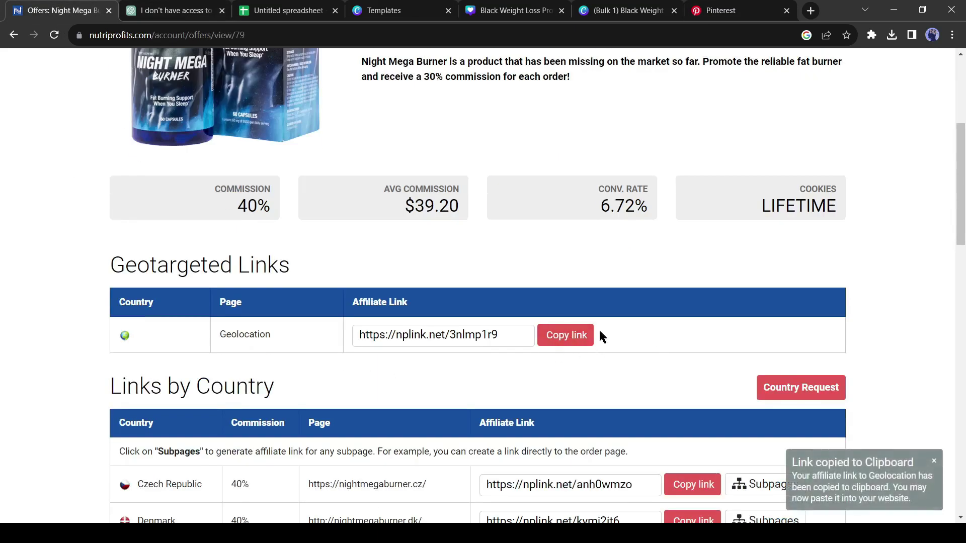
{"action": "left_click", "coordinate": [760, 8]}
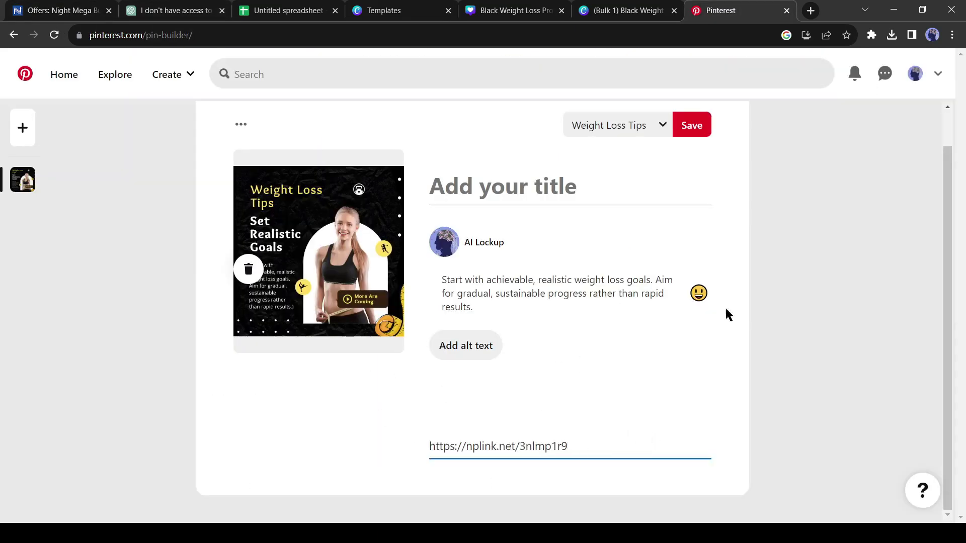
{"action": "left_click", "coordinate": [693, 129]}
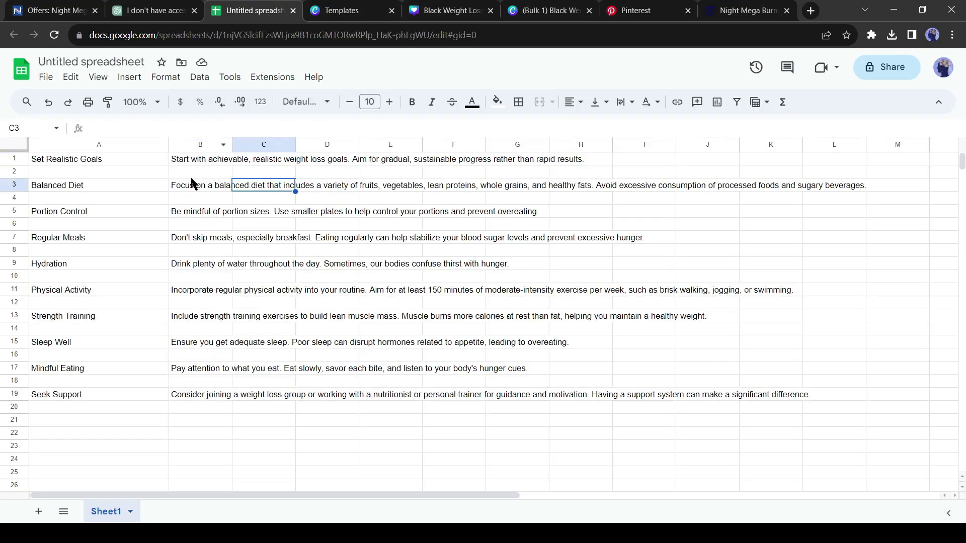
Step: Save the Balanced Diet pin to the "Weight Loss Tips" board
{"action": "left_click", "coordinate": [697, 168]}
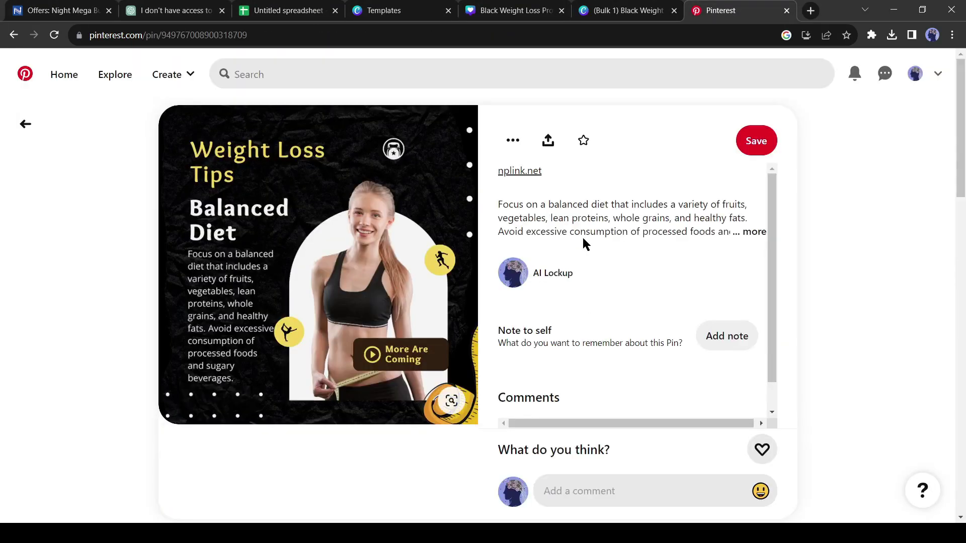
Step: Title the next pin with "Portion Control" copied from the spreadsheet, followed by "For Wight Loss"
{"action": "left_click", "coordinate": [380, 205]}
{"action": "left_click", "coordinate": [288, 10]}
{"action": "left_click", "coordinate": [99, 211]}
{"action": "key", "text": "ctrl+c"}
{"action": "left_click", "coordinate": [721, 10]}
{"action": "key", "text": "ctrl+v"}
{"action": "type", "text": "For Wight Loss"}
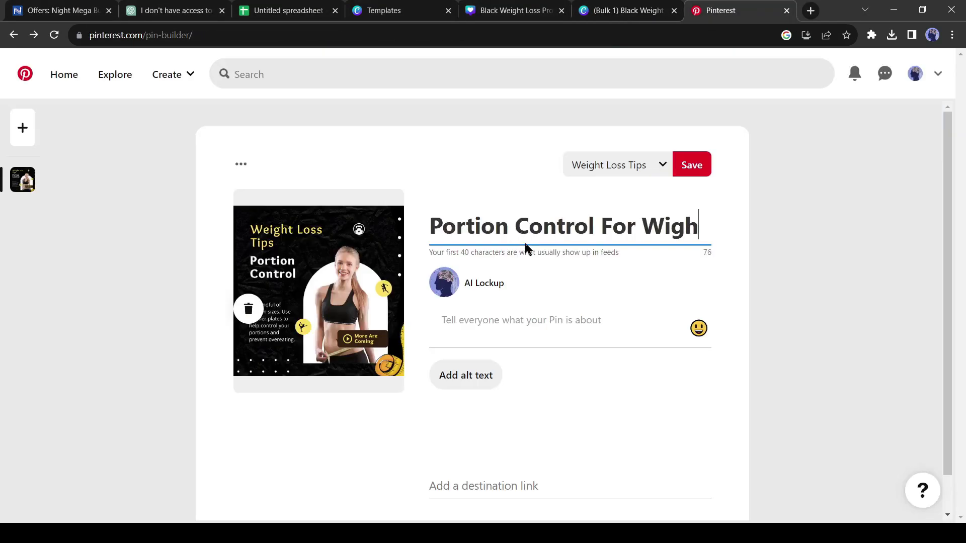
Step: Complete the Portion Control pin with its spreadsheet description and the Geolocation affiliate link, and save it to "Weight Loss Tips"
{"action": "left_click", "coordinate": [287, 10]}
{"action": "left_click", "coordinate": [204, 198]}
{"action": "left_click", "coordinate": [566, 335]}
{"action": "left_click", "coordinate": [719, 10]}
{"action": "left_click", "coordinate": [692, 129]}
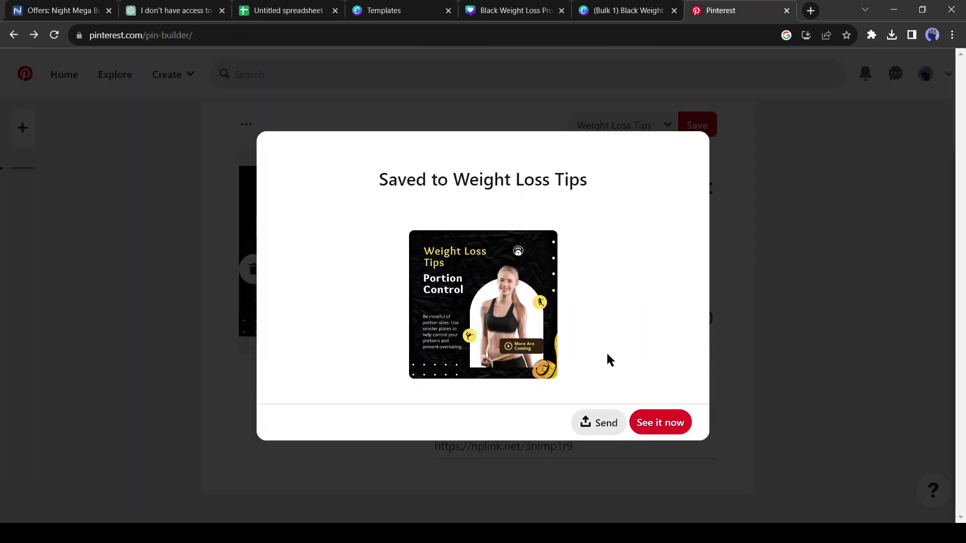